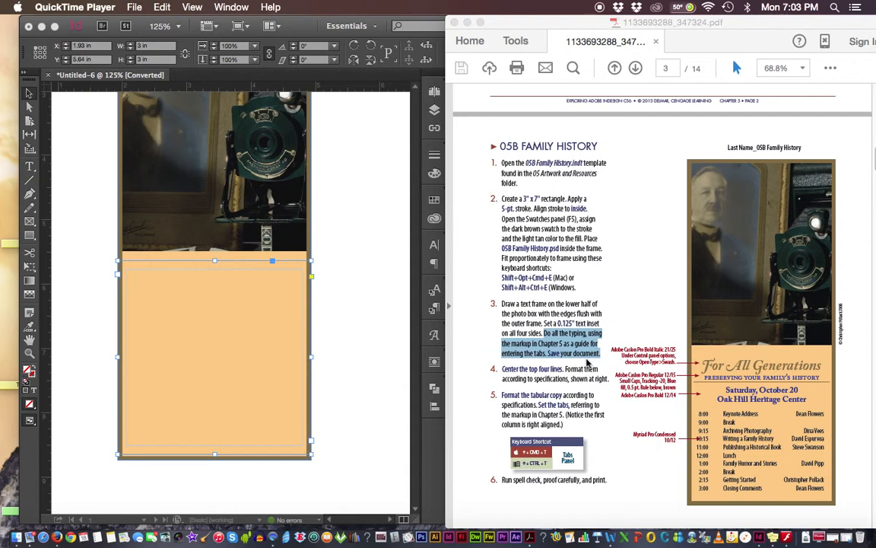
# Step: Zoom the PDF to 100% and examine the sample ad's schedule columns of times, sessions and speakers
pyautogui.click(828, 376)
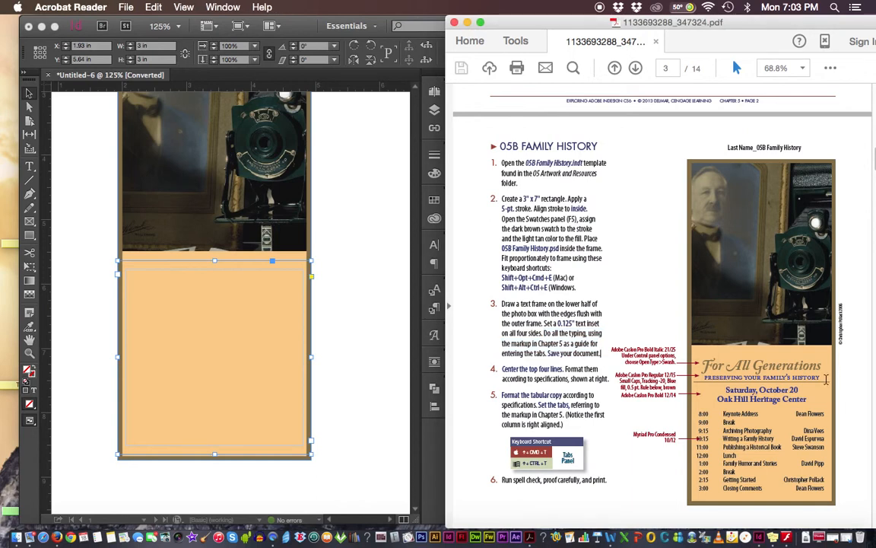
pyautogui.press('super+1')
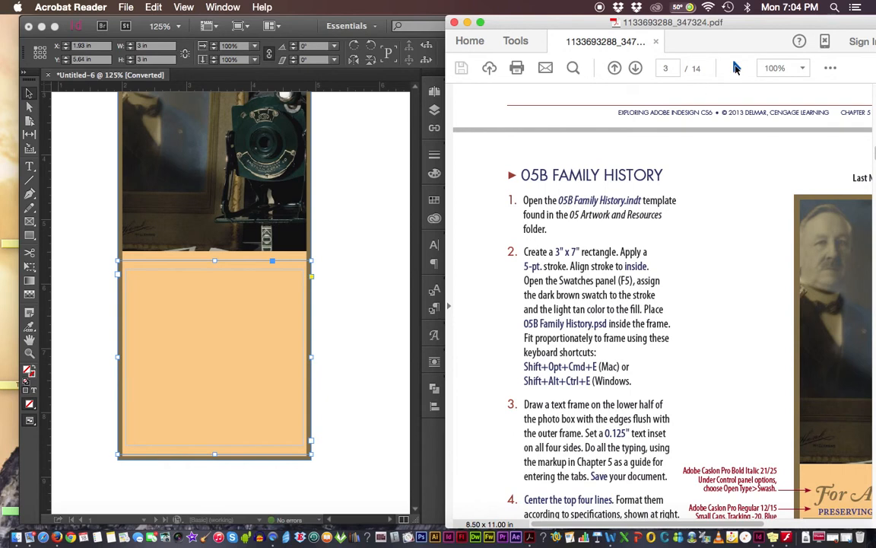
pyautogui.click(737, 68)
pyautogui.moveTo(745, 208); pyautogui.dragTo(531, 133)
pyautogui.moveTo(708, 303); pyautogui.dragTo(642, 147)
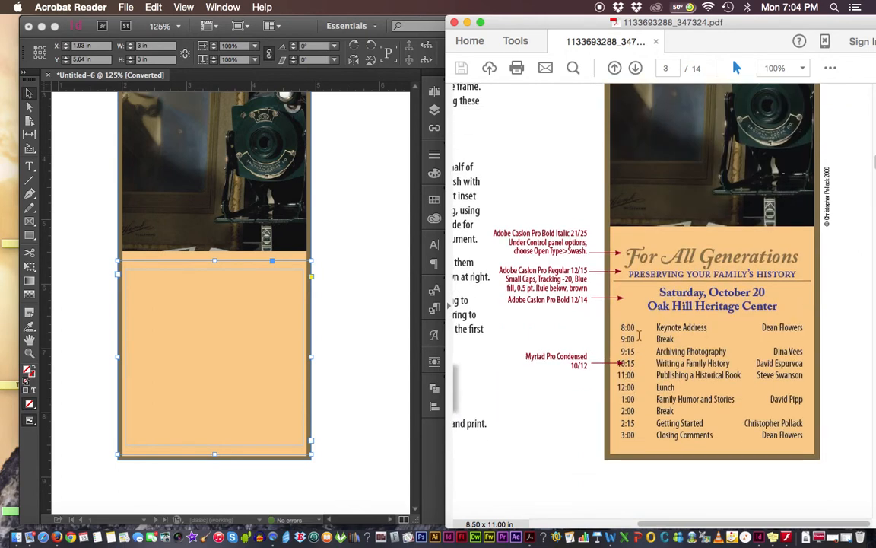
pyautogui.moveTo(621, 327); pyautogui.dragTo(628, 376)
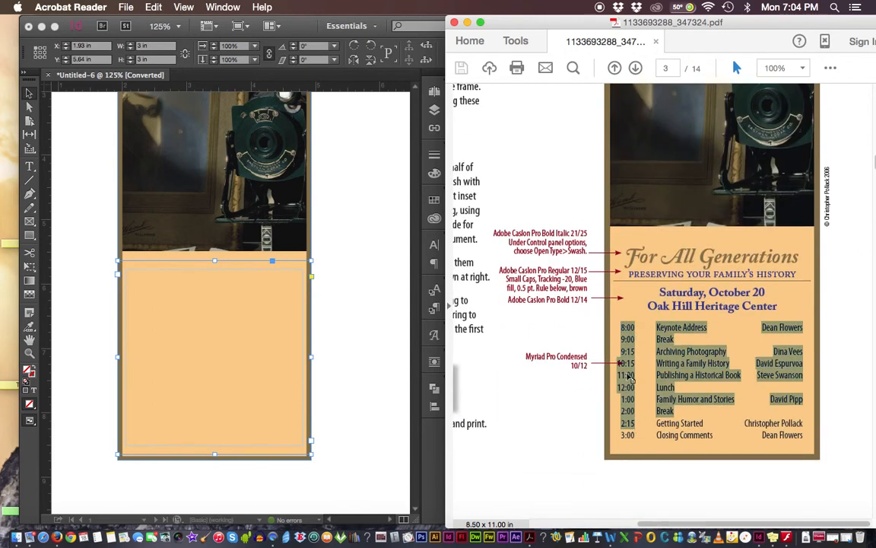
pyautogui.click(627, 329)
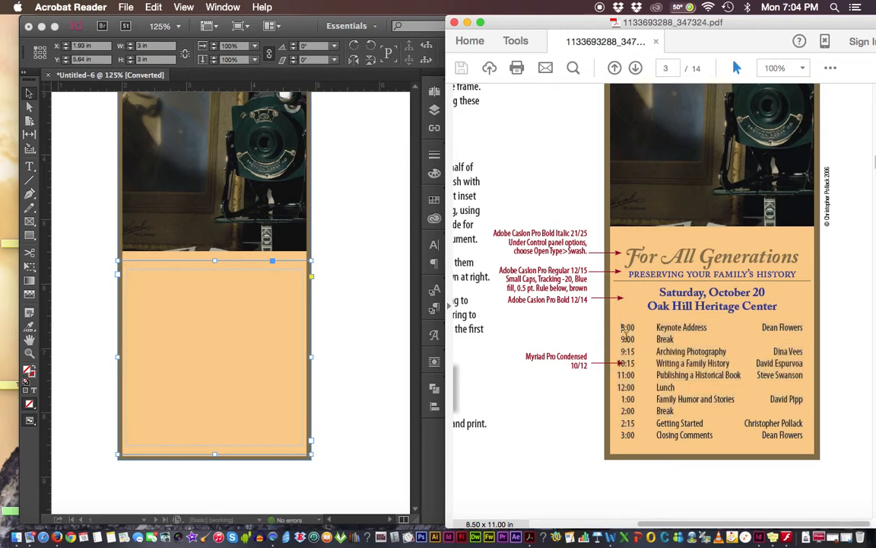
pyautogui.moveTo(636, 435); pyautogui.dragTo(627, 327)
pyautogui.doubleClick(628, 327)
pyautogui.moveTo(658, 325); pyautogui.dragTo(700, 422)
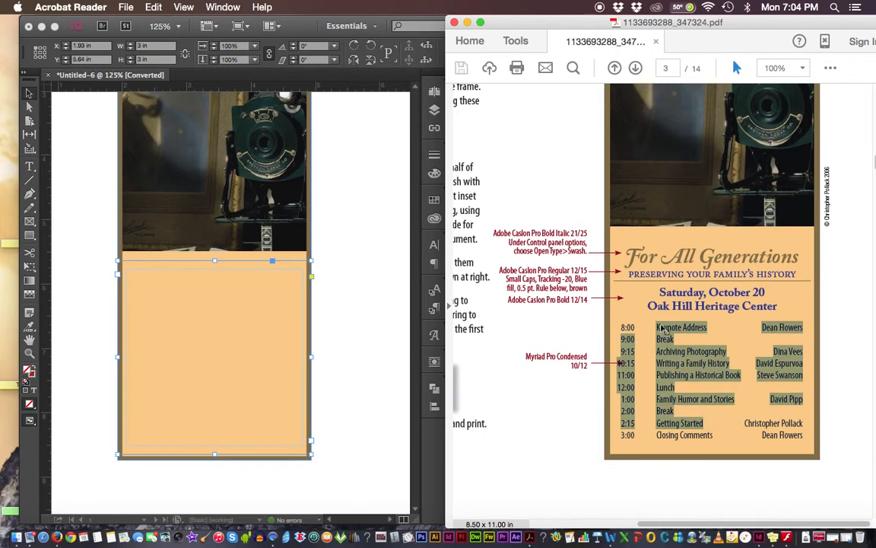
pyautogui.moveTo(659, 327); pyautogui.dragTo(707, 327)
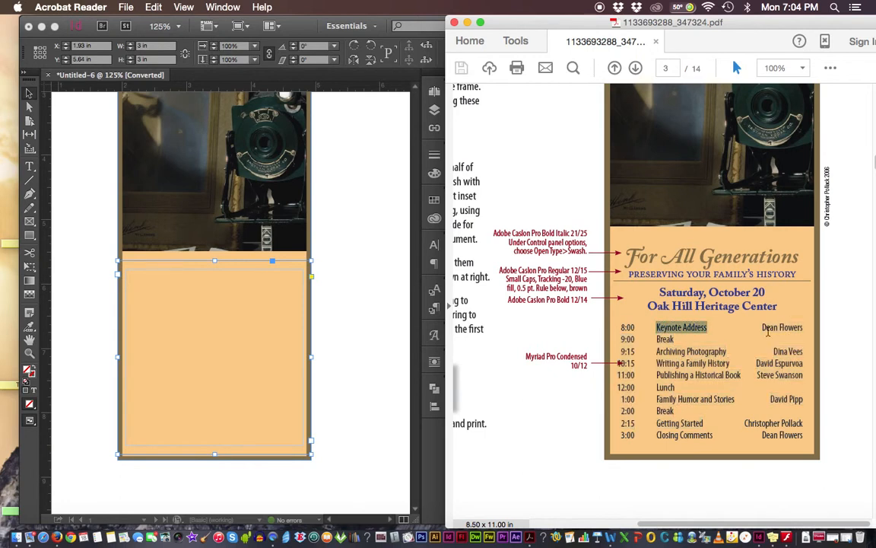
pyautogui.moveTo(762, 327); pyautogui.dragTo(803, 327)
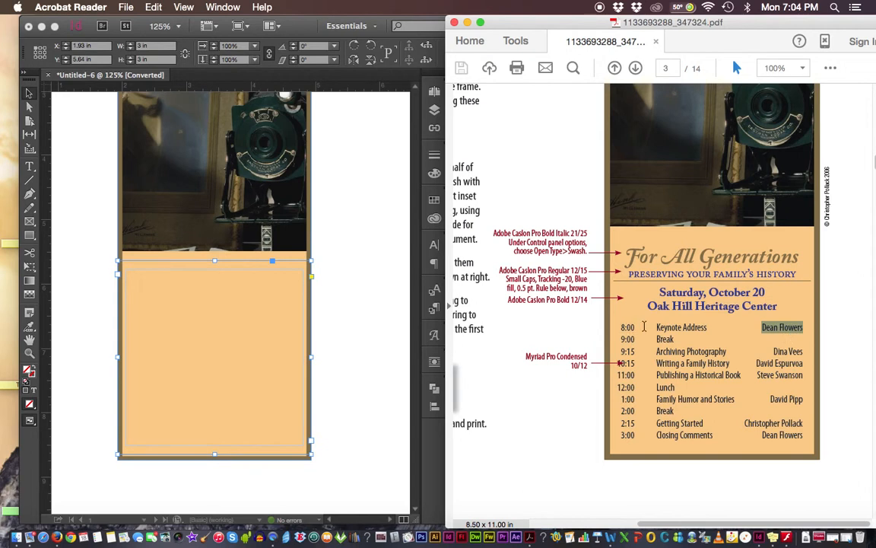
pyautogui.moveTo(619, 327); pyautogui.dragTo(637, 327)
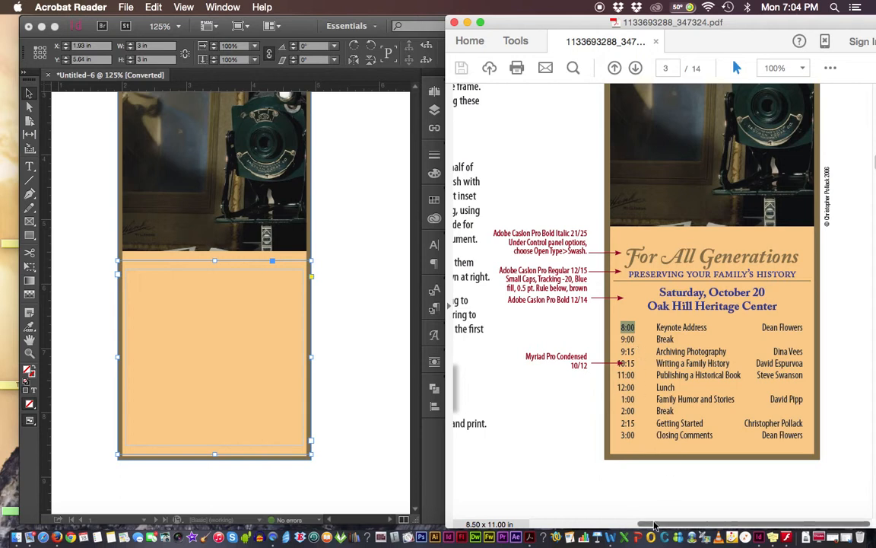
pyautogui.moveTo(654, 525); pyautogui.dragTo(741, 509)
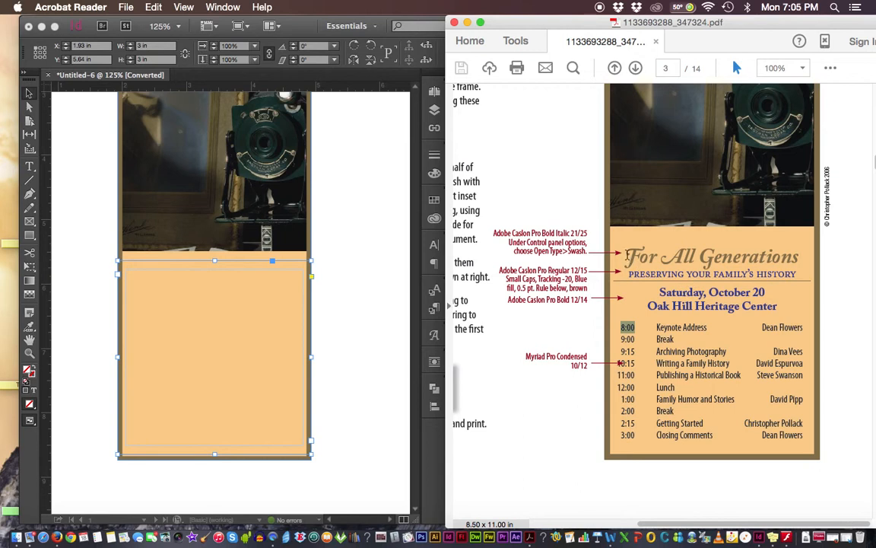
# Step: Copy the sample ad's text from the headline through the schedule in the PDF and paste it into the empty InDesign text frame
pyautogui.moveTo(627, 254); pyautogui.dragTo(804, 379)
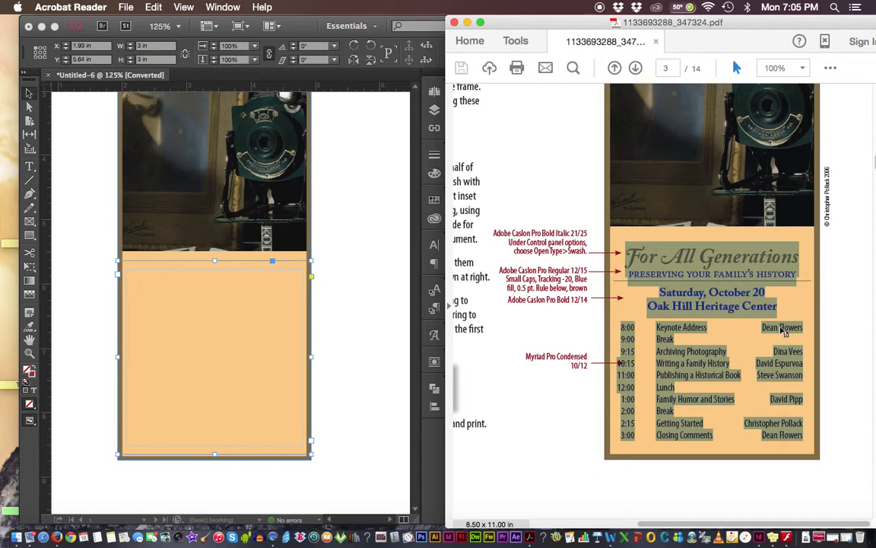
pyautogui.press('super+c')
pyautogui.click(161, 300)
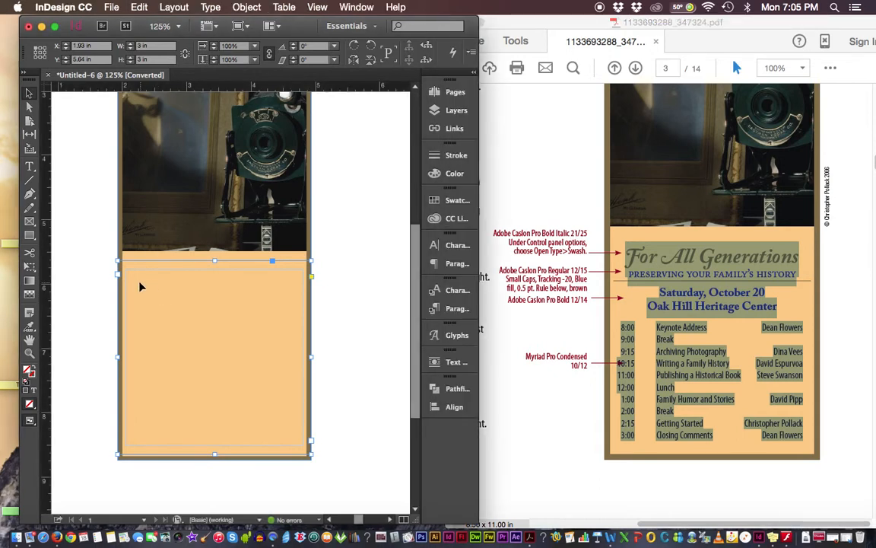
pyautogui.click(30, 168)
pyautogui.click(145, 272)
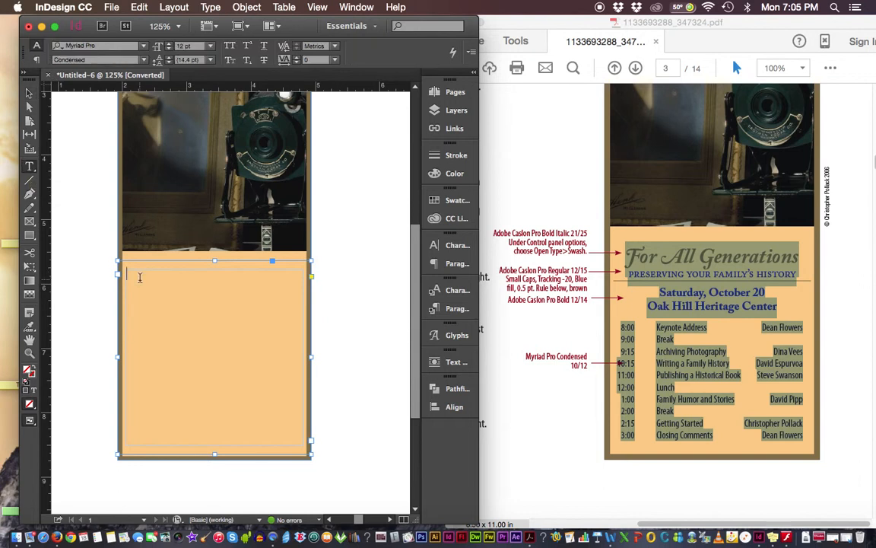
pyautogui.press('super+v')
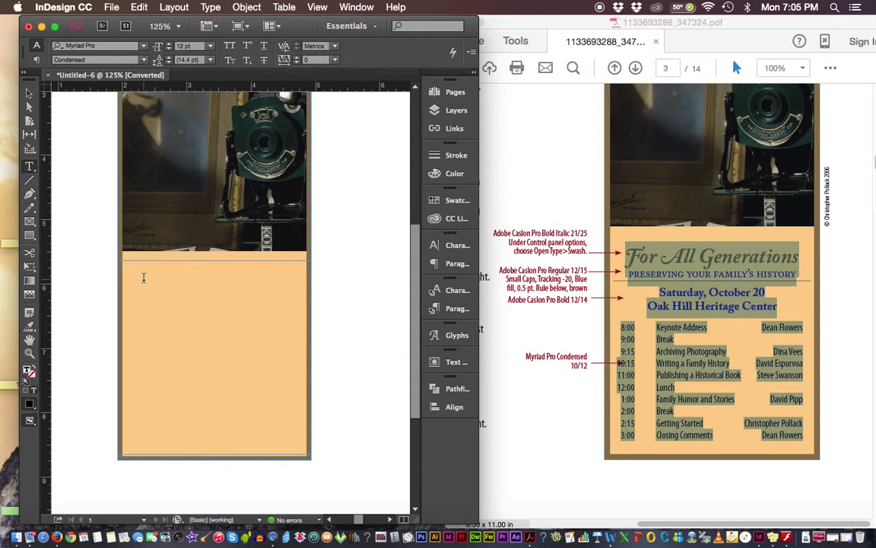
pyautogui.click(144, 279)
pyautogui.press('super+v')
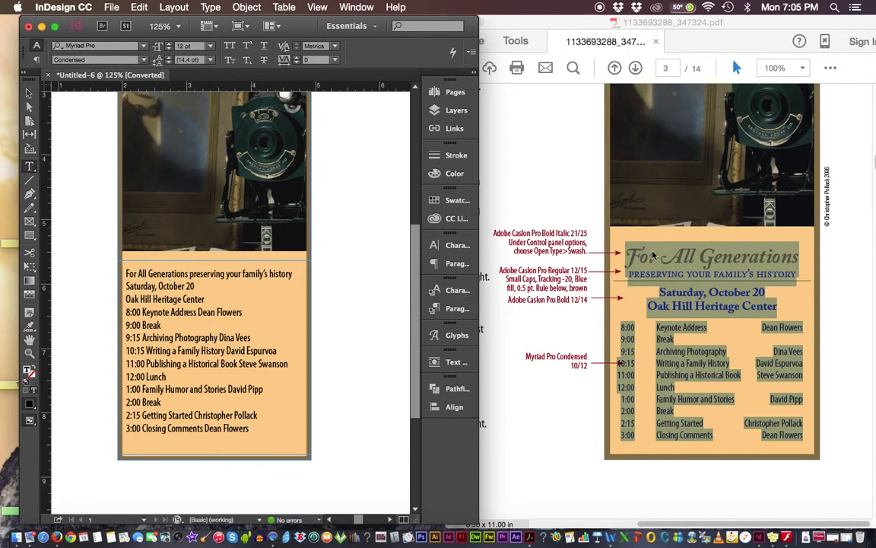
# Step: Examine the PDF's type specifications for the headline and the tabular schedule copy at 75% zoom
pyautogui.moveTo(642, 524); pyautogui.dragTo(662, 524)
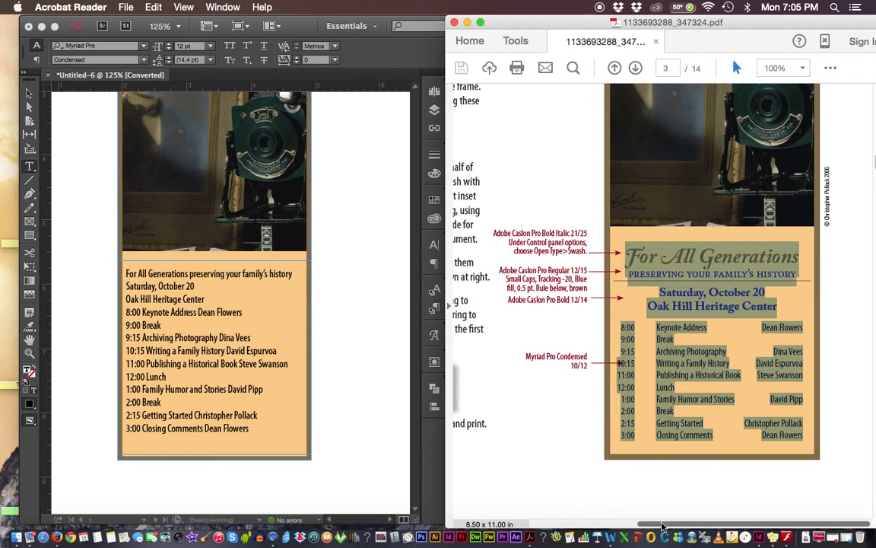
pyautogui.press('super+minus')
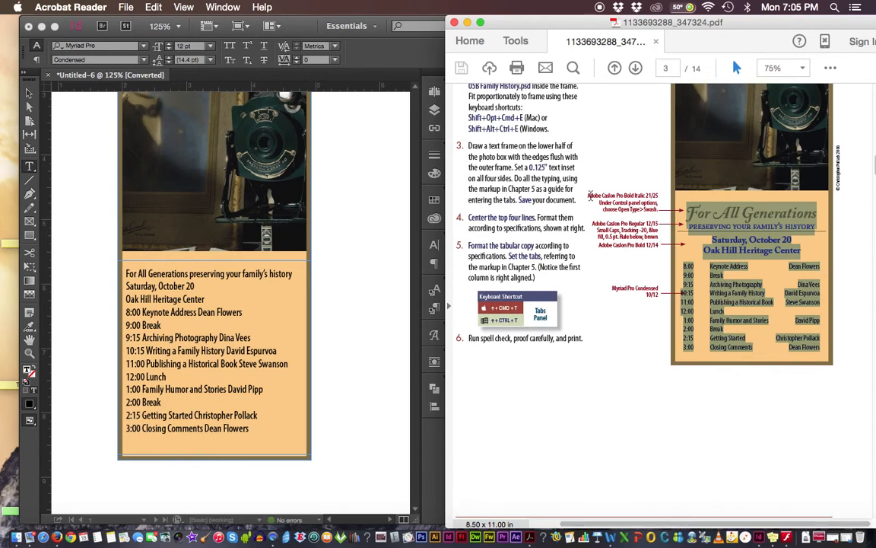
pyautogui.click(159, 285)
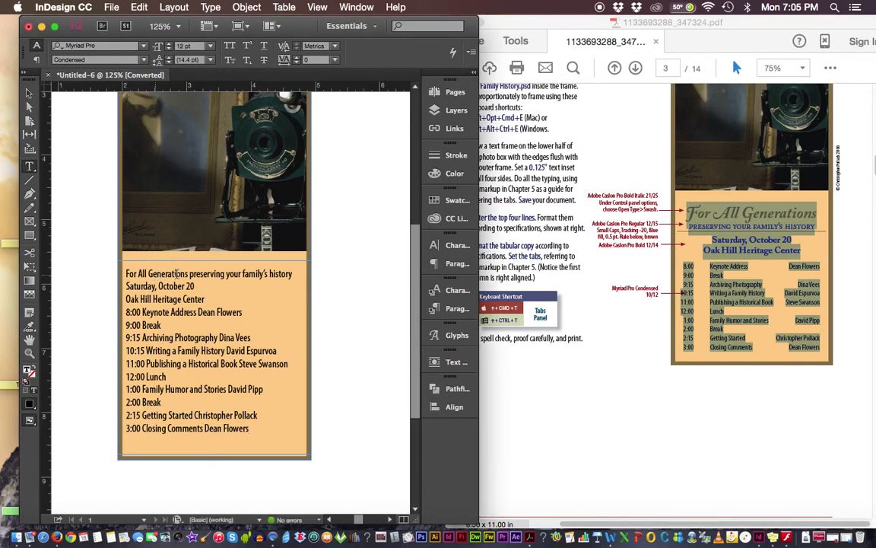
pyautogui.click(600, 202)
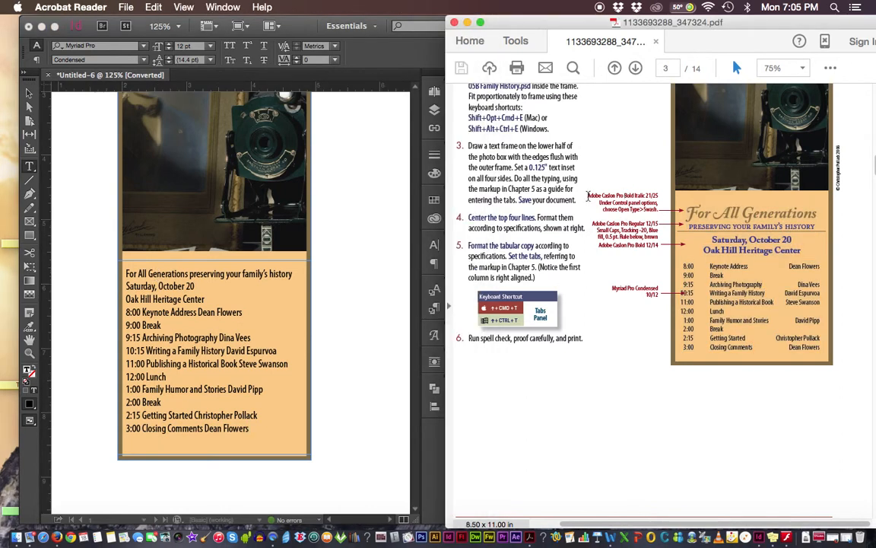
pyautogui.moveTo(587, 196); pyautogui.dragTo(626, 194)
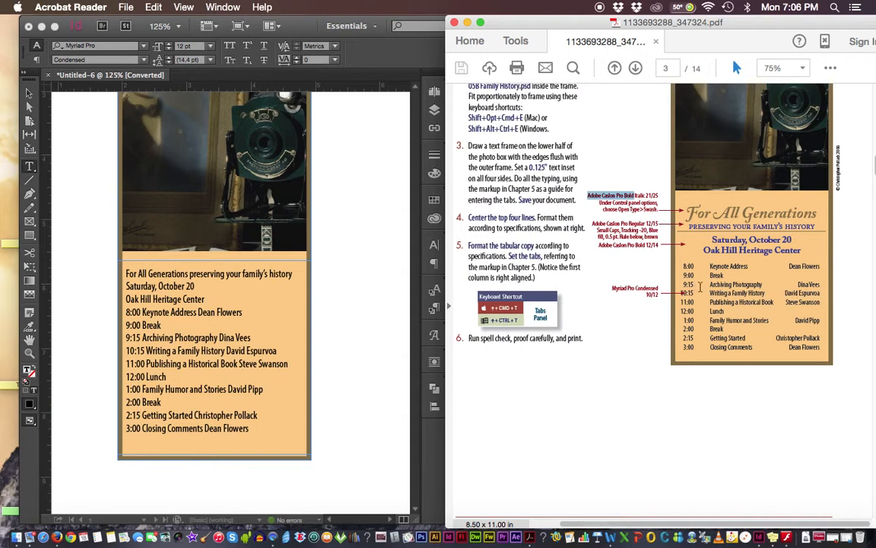
pyautogui.moveTo(682, 263)
pyautogui.mouseDown()
pyautogui.moveTo(761, 285)
pyautogui.moveTo(730, 304)
pyautogui.moveTo(742, 318)
pyautogui.moveTo(794, 317)
pyautogui.mouseUp()
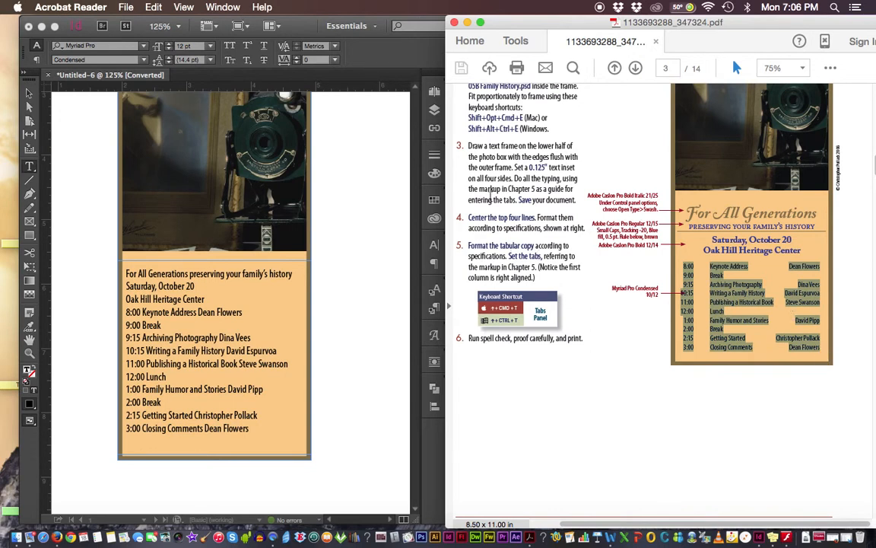
# Step: Set the heading text in the InDesign frame, from "For All Generations" through "Oak Hill Heritage Center", to Adobe Caslon Pro Regular
pyautogui.click(131, 276)
pyautogui.moveTo(126, 274); pyautogui.dragTo(332, 299)
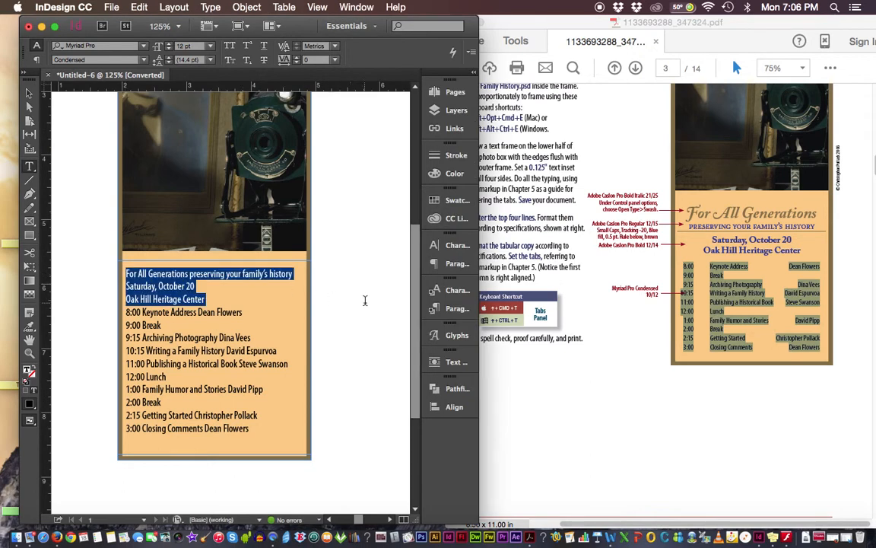
pyautogui.click(130, 48)
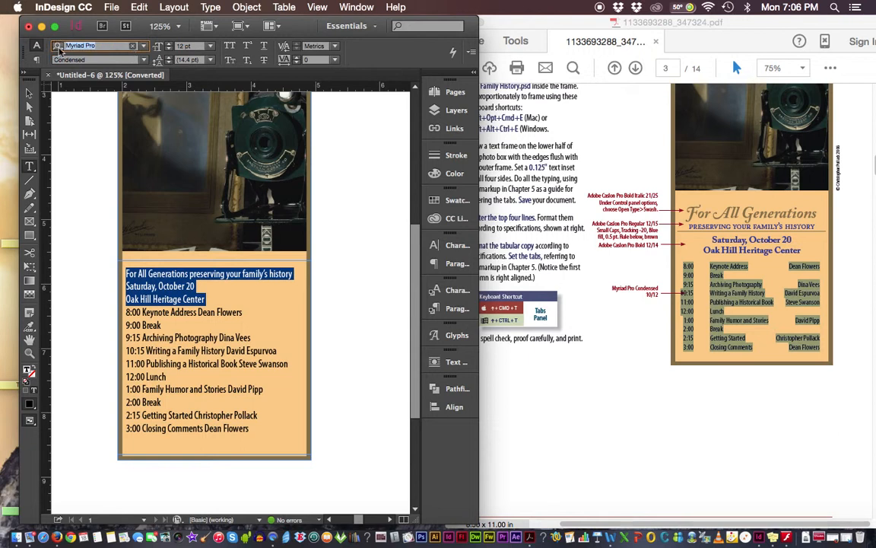
pyautogui.click(36, 59)
pyautogui.click(38, 46)
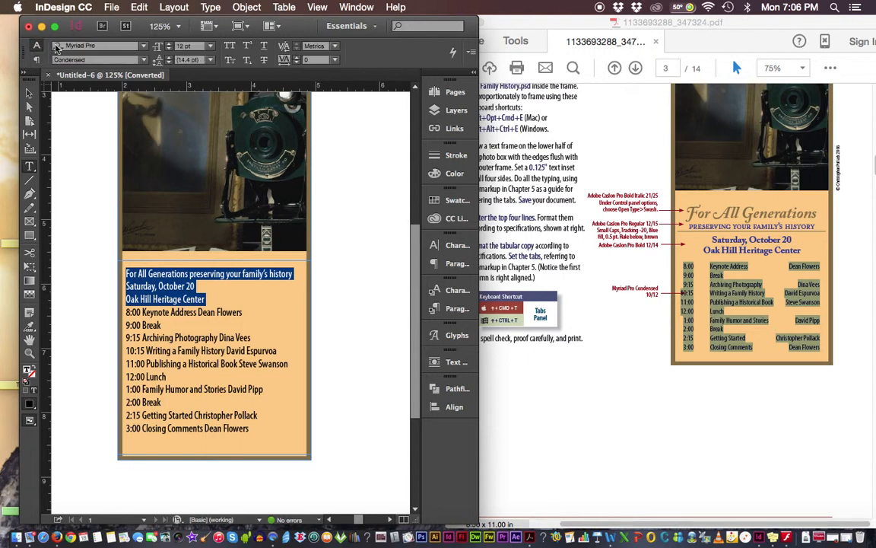
pyautogui.click(104, 47)
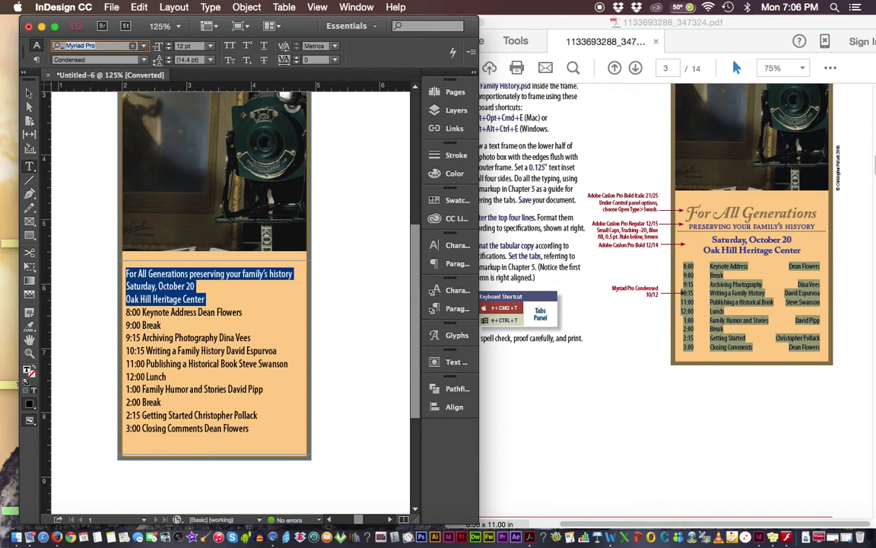
pyautogui.write('adob')
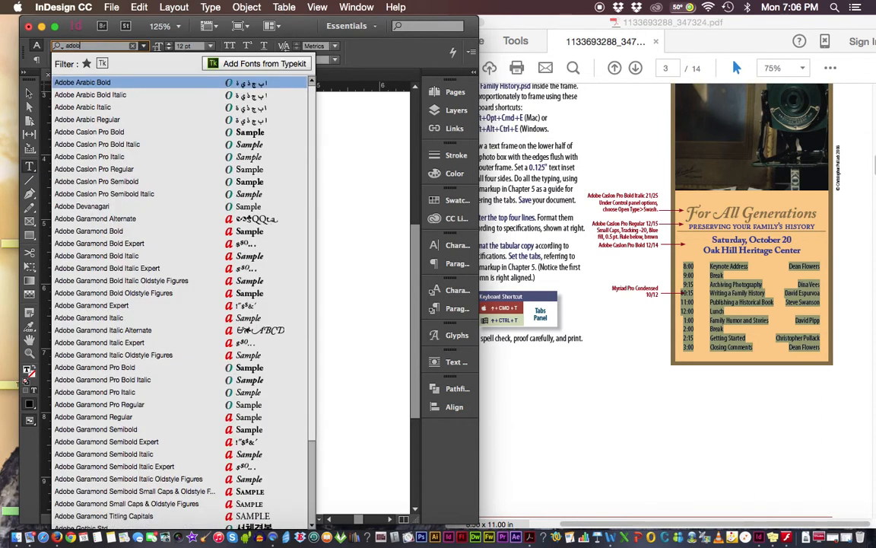
pyautogui.write('e caslon')
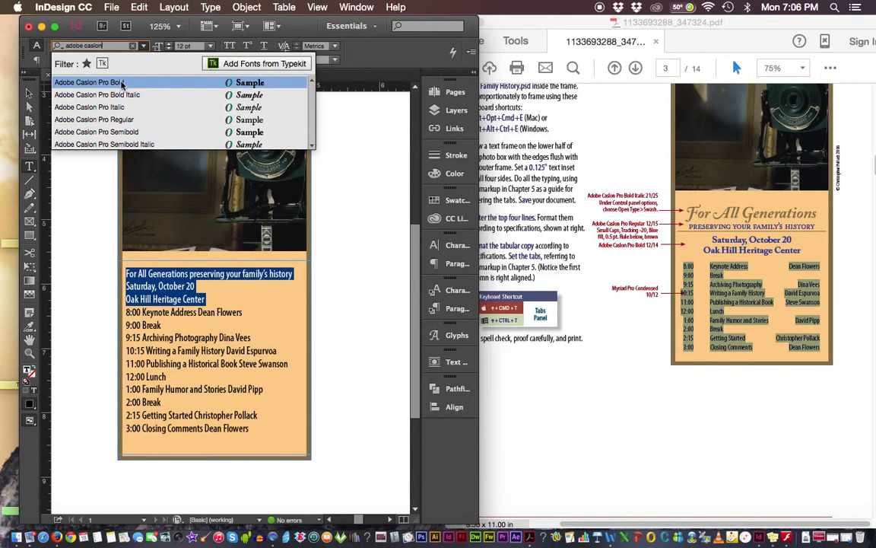
pyautogui.click(120, 119)
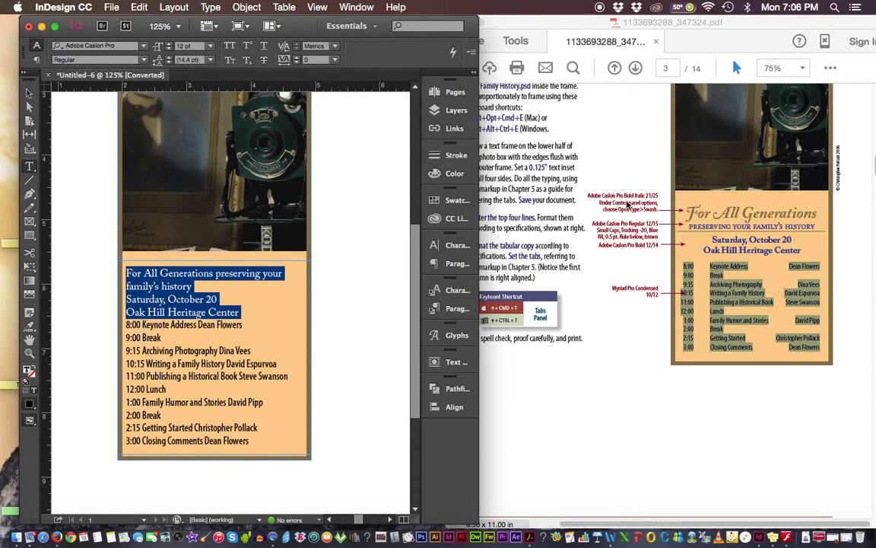
# Step: Replace the space after "For All Generations" with a paragraph break so "preserving your family's history" starts its own line
pyautogui.click(127, 272)
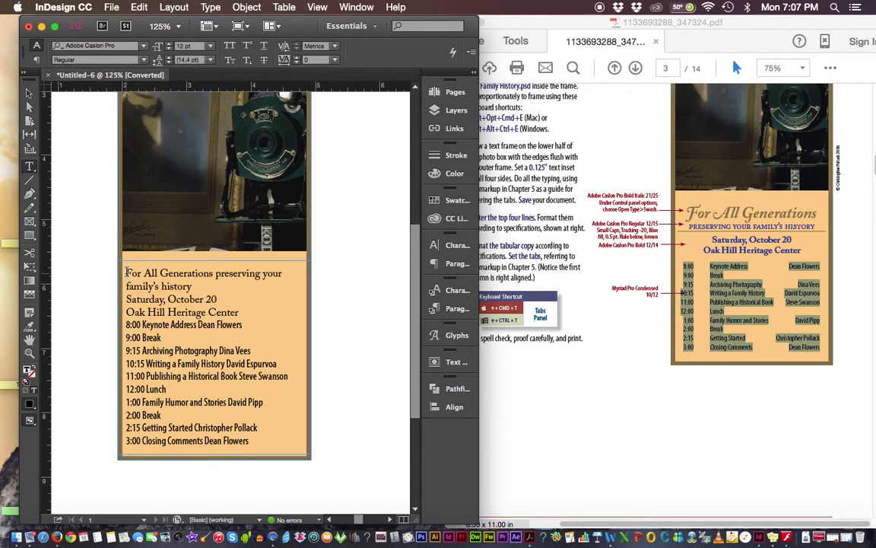
pyautogui.moveTo(126, 273); pyautogui.dragTo(309, 266)
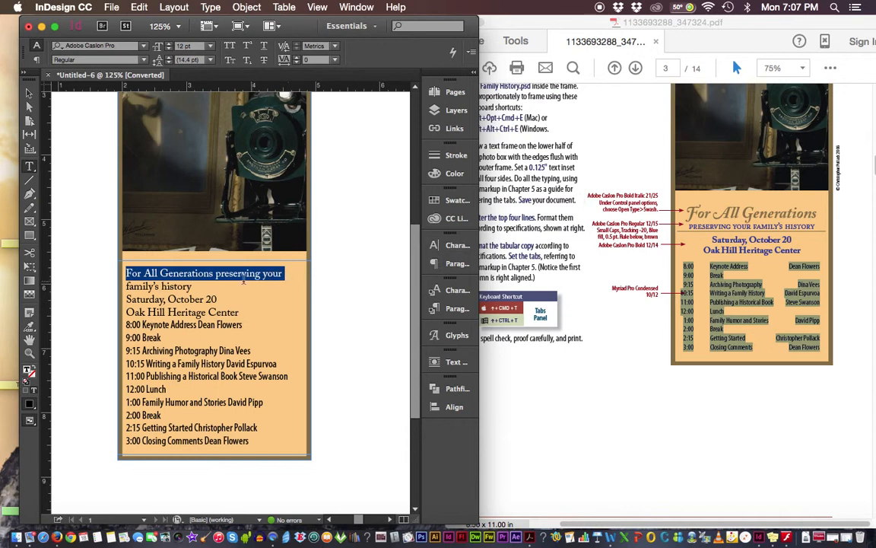
pyautogui.moveTo(161, 275); pyautogui.dragTo(216, 274)
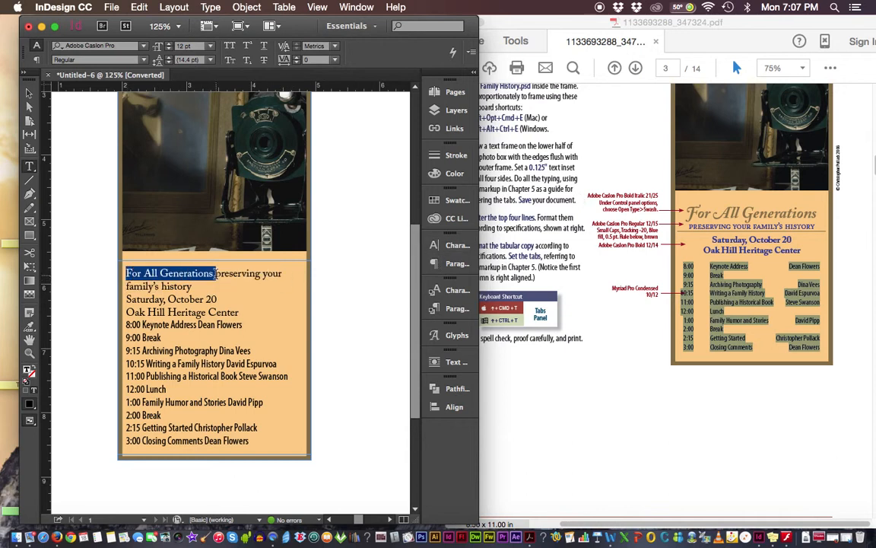
pyautogui.click(216, 274)
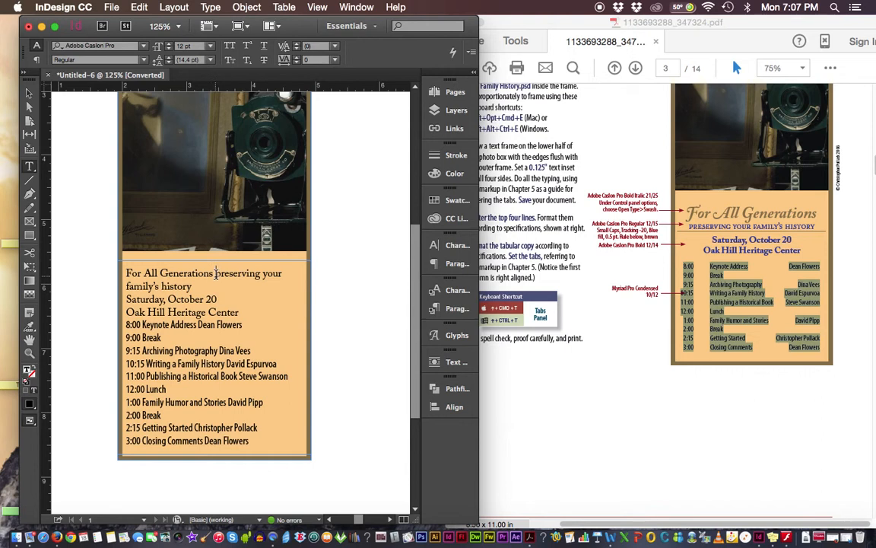
pyautogui.press('BackSpace')
pyautogui.press('Return')
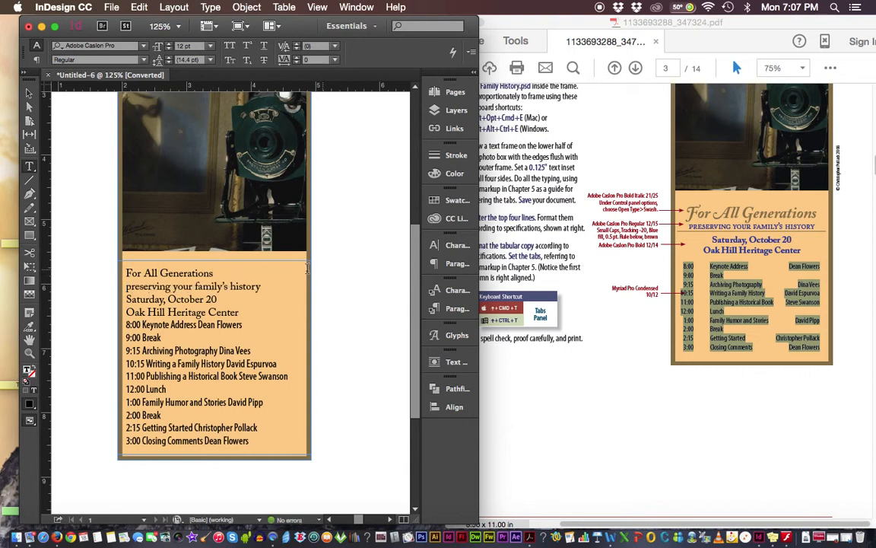
# Step: Center the top four heading lines, from "For All Generations" through "Oak Hill Heritage Center"
pyautogui.doubleClick(134, 273)
pyautogui.moveTo(175, 270); pyautogui.dragTo(240, 268)
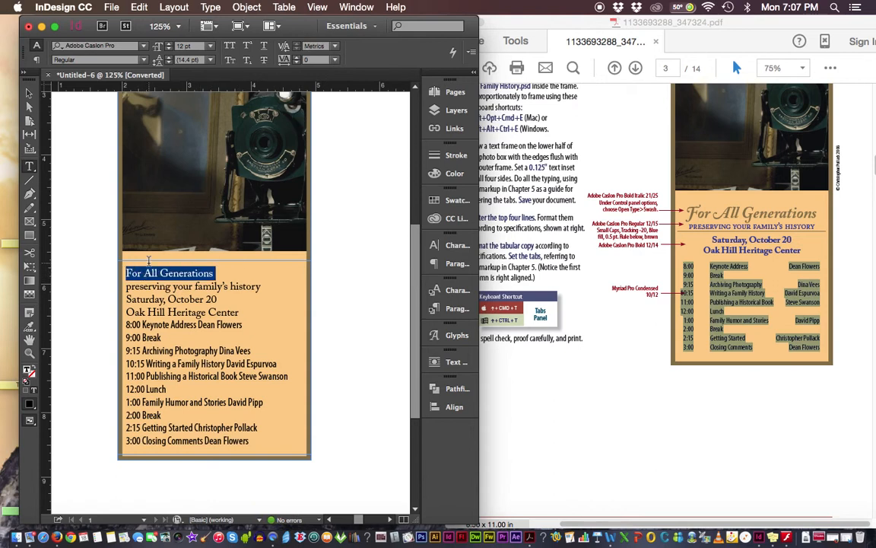
pyautogui.moveTo(124, 273); pyautogui.dragTo(240, 312)
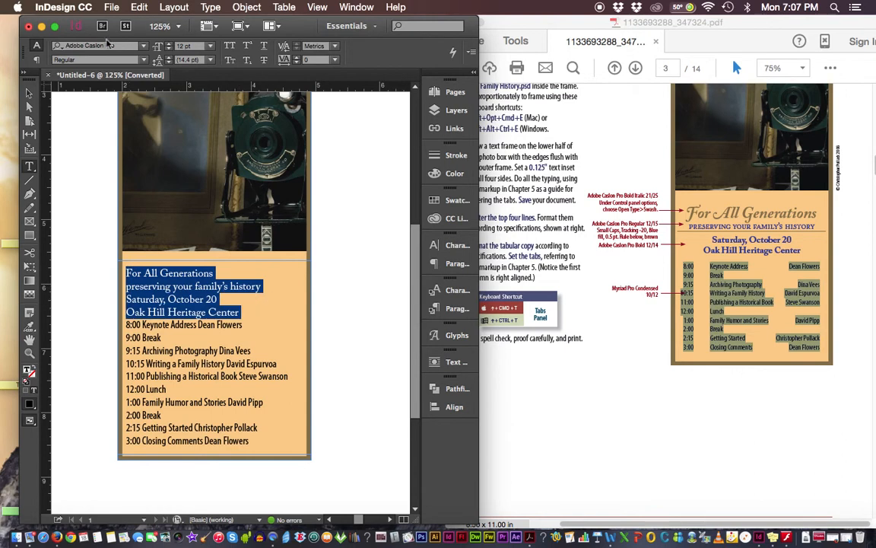
pyautogui.click(36, 59)
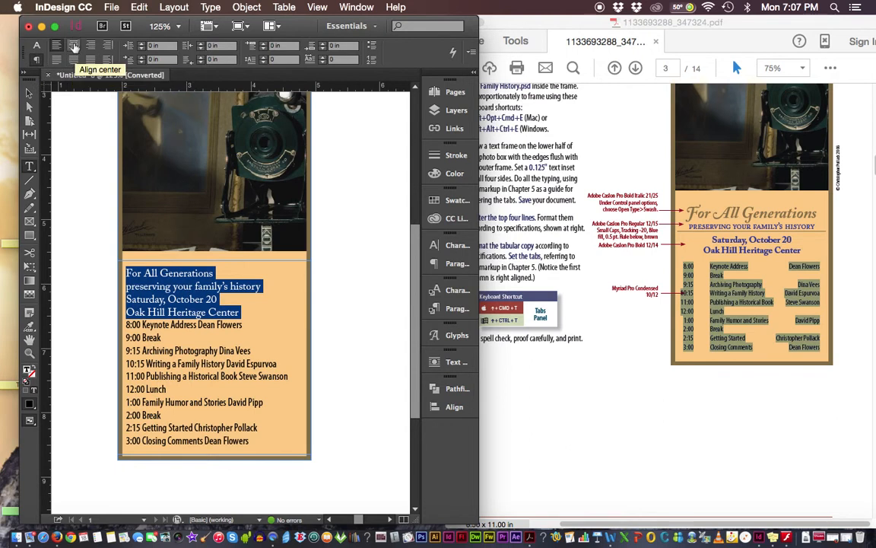
pyautogui.click(74, 47)
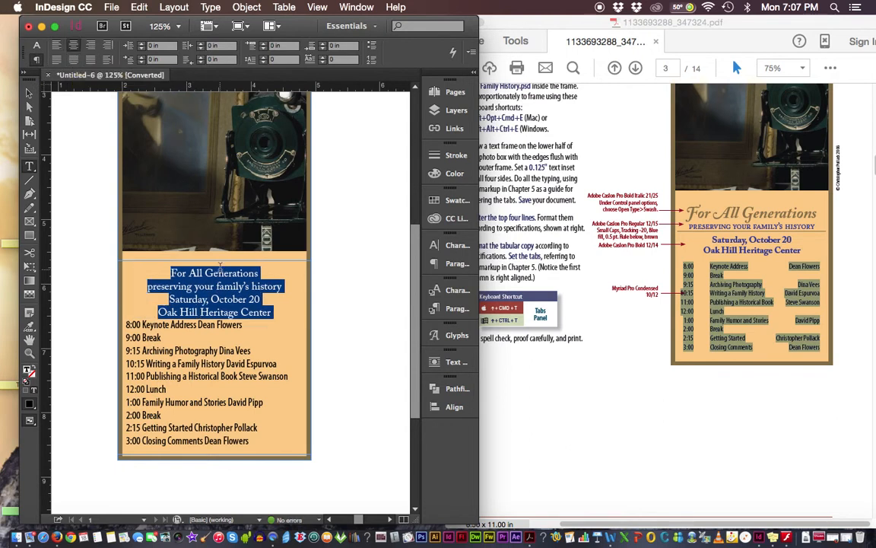
# Step: Set the headline "For All Generations" to the Bold Italic style of Adobe Caslon Pro
pyautogui.tripleClick(220, 266)
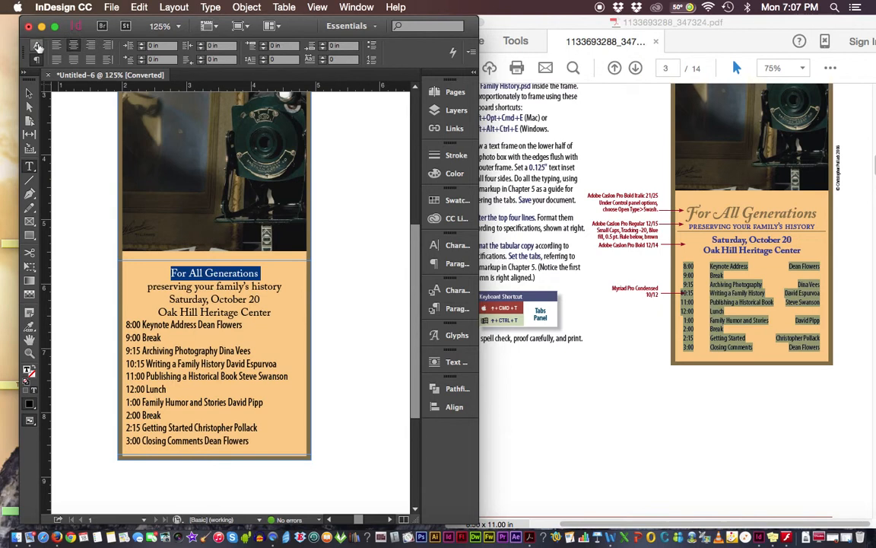
pyautogui.click(37, 47)
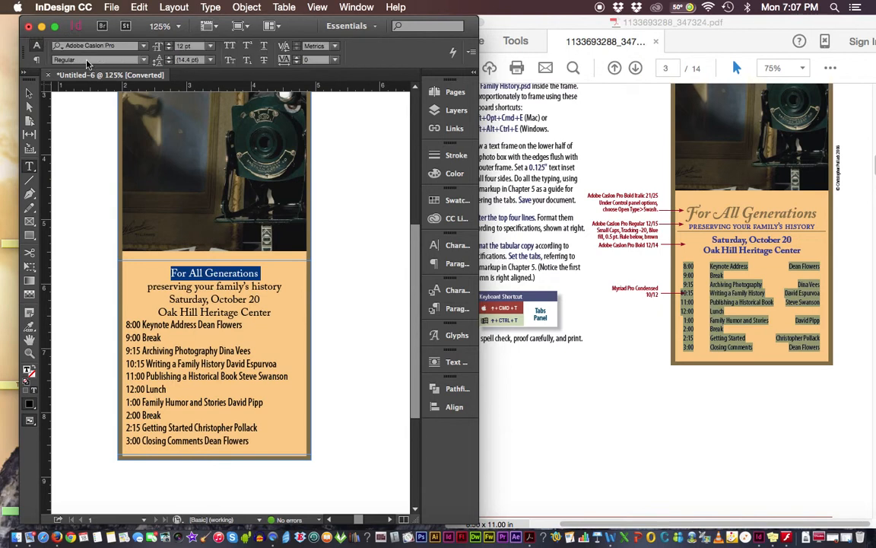
pyautogui.click(142, 60)
pyautogui.press('Down')
pyautogui.press('Down')
pyautogui.press('Down')
pyautogui.press('Down')
pyautogui.press('Down')
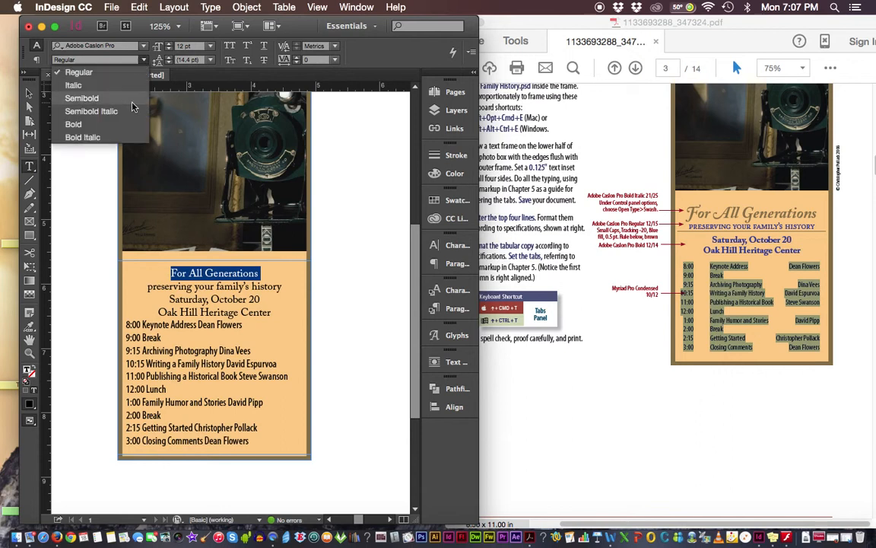
pyautogui.press('Return')
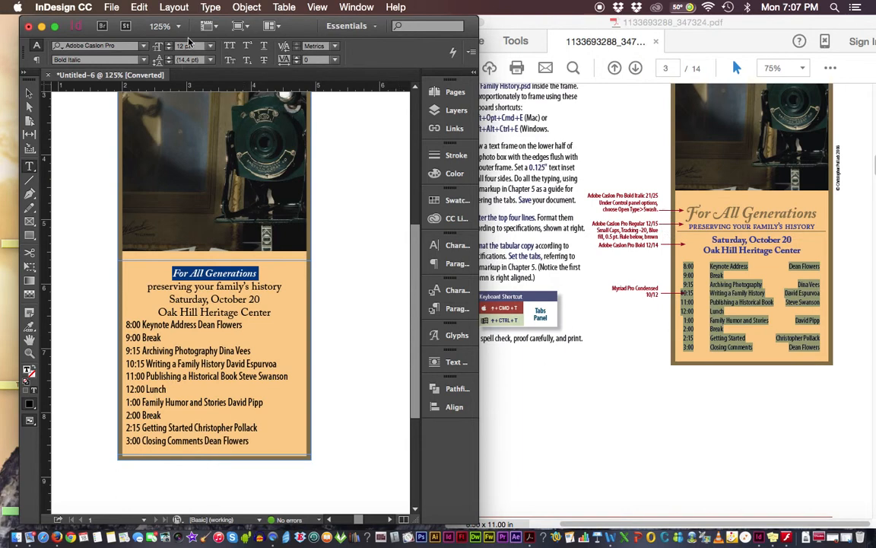
# Step: Set the "For All Generations" headline to 21 pt type with 25 pt leading
pyautogui.click(210, 46)
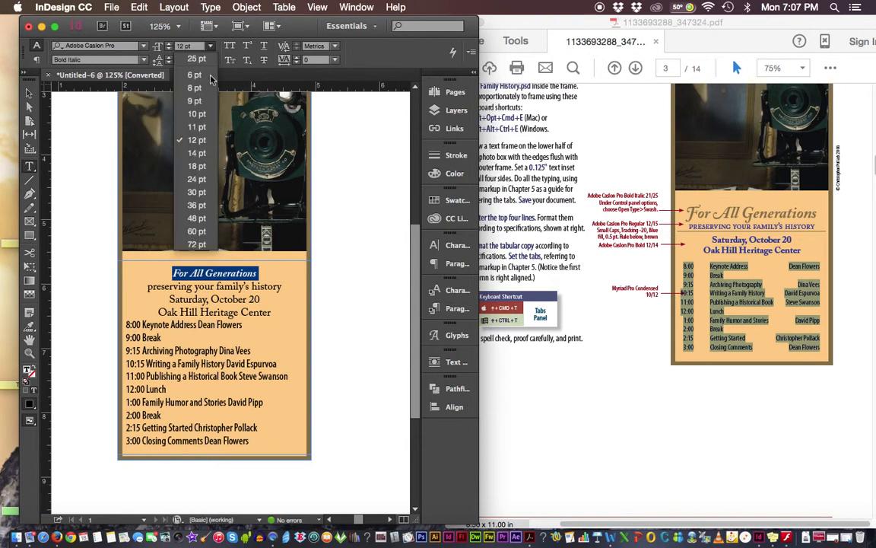
pyautogui.click(200, 166)
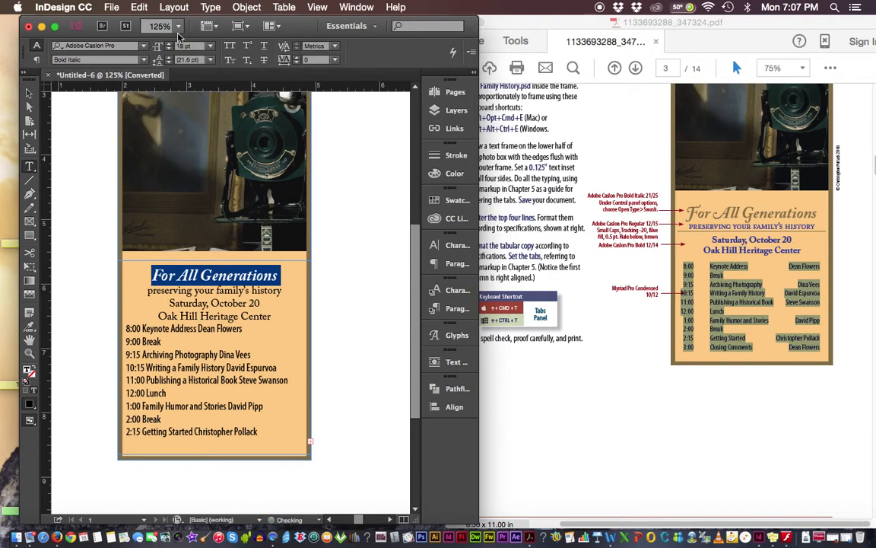
pyautogui.press('super+shift+period')
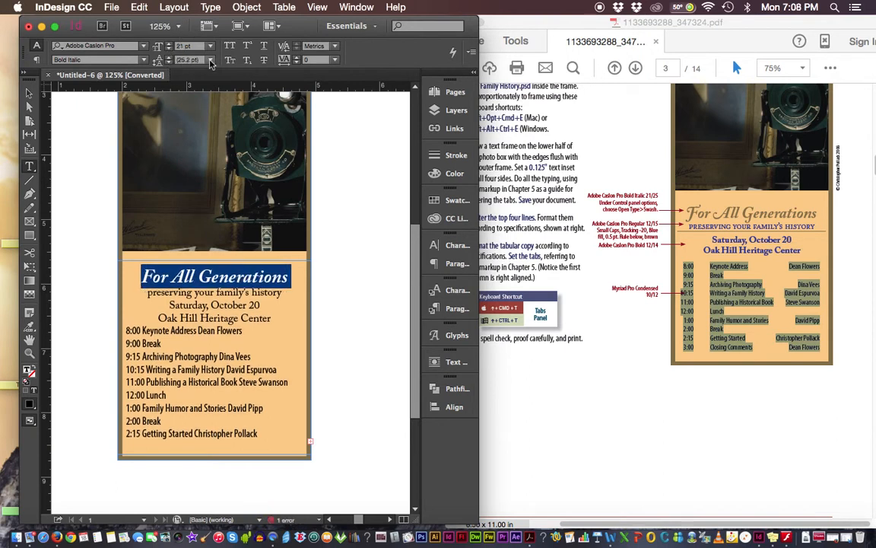
pyautogui.click(160, 60)
pyautogui.write('25')
pyautogui.press('Return')
# Step: Switch to the PDF and enlarge it to 125% to read the type specifications beside the sample ad
pyautogui.click(675, 216)
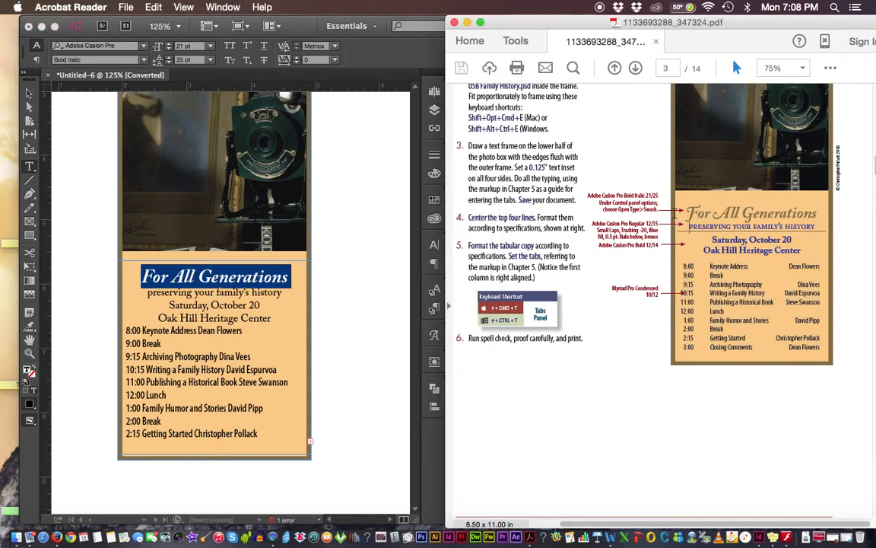
pyautogui.press('super+equal')
pyautogui.press('super+equal')
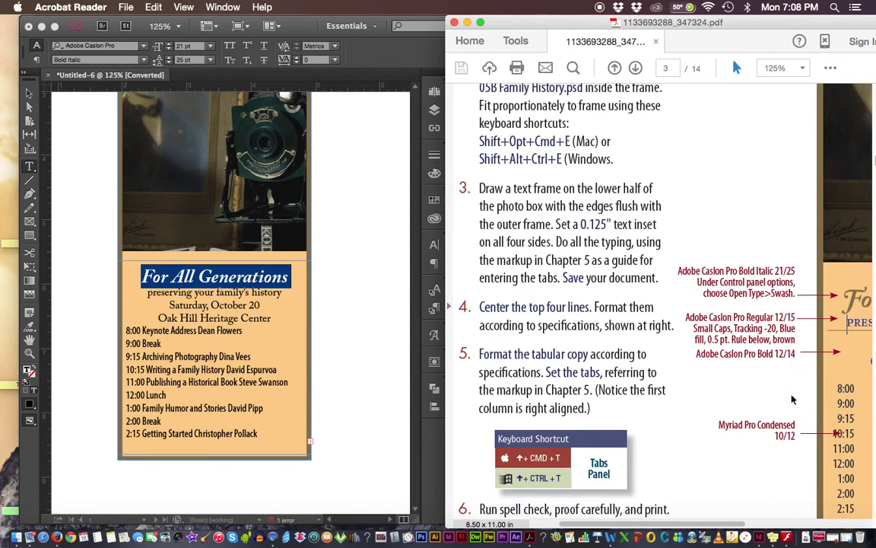
pyautogui.moveTo(740, 523); pyautogui.dragTo(837, 514)
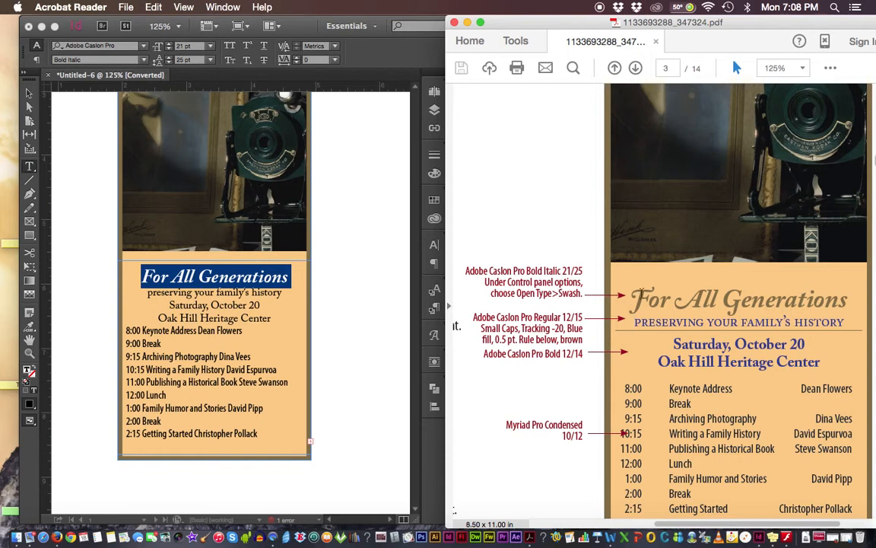
pyautogui.click(435, 248)
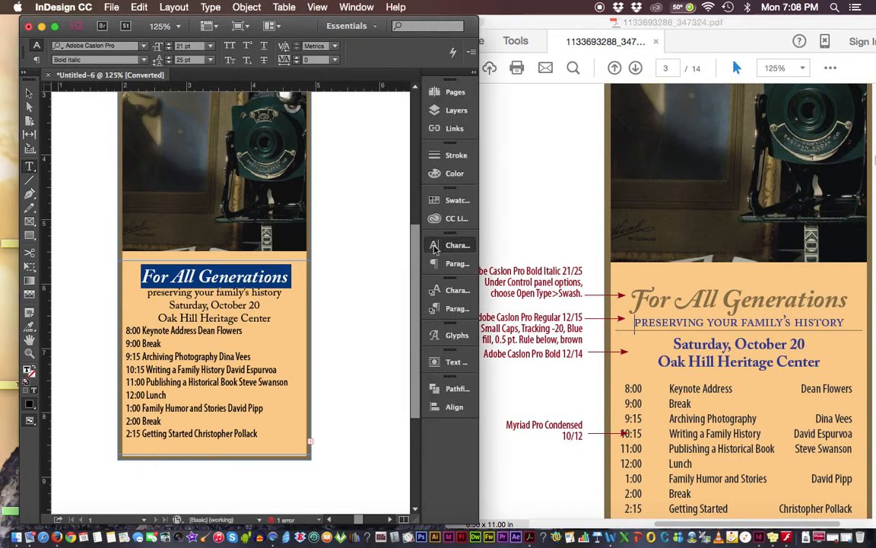
pyautogui.click(437, 250)
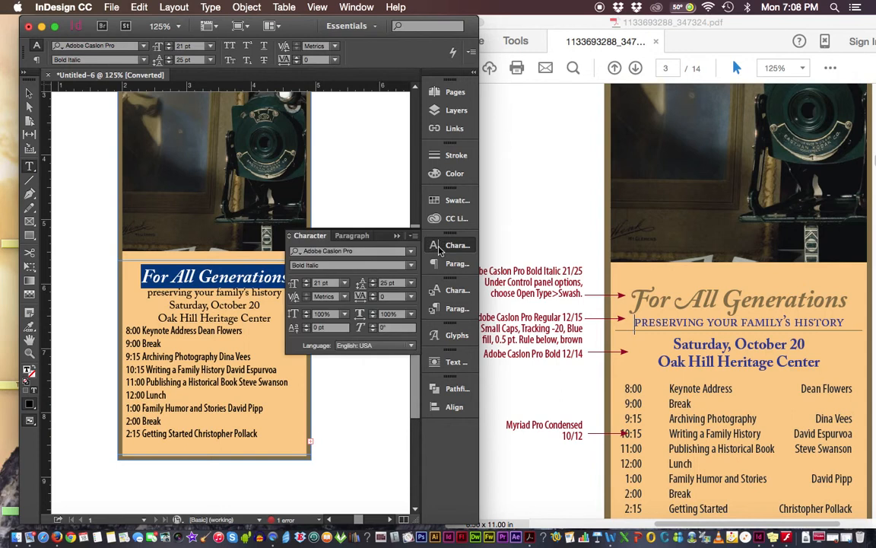
pyautogui.click(415, 236)
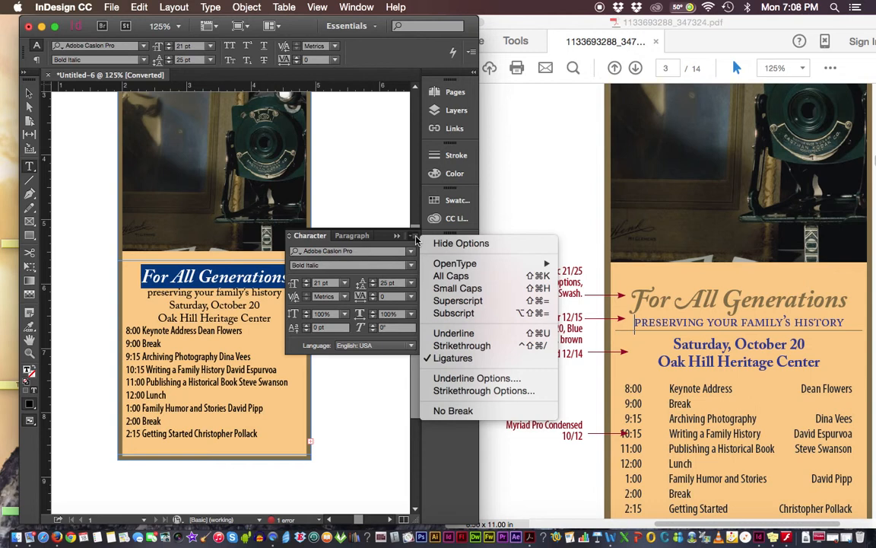
pyautogui.click(416, 241)
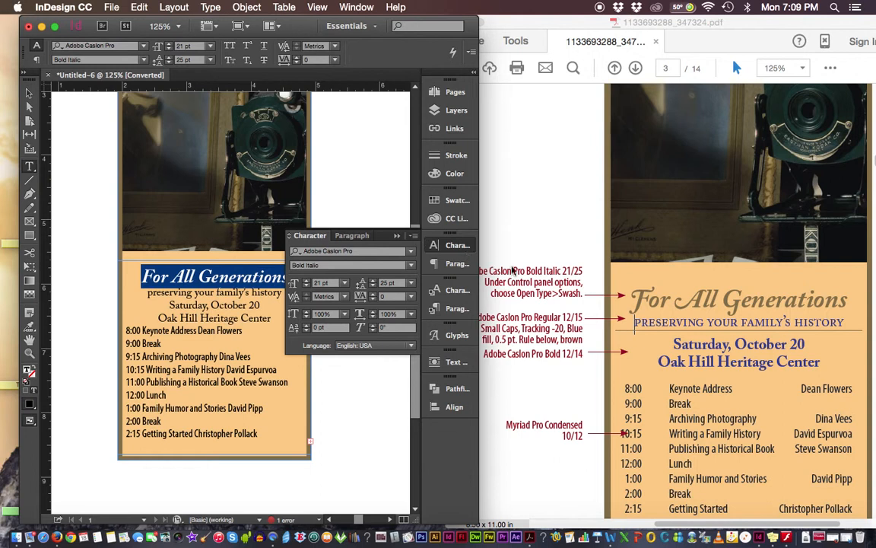
pyautogui.click(414, 237)
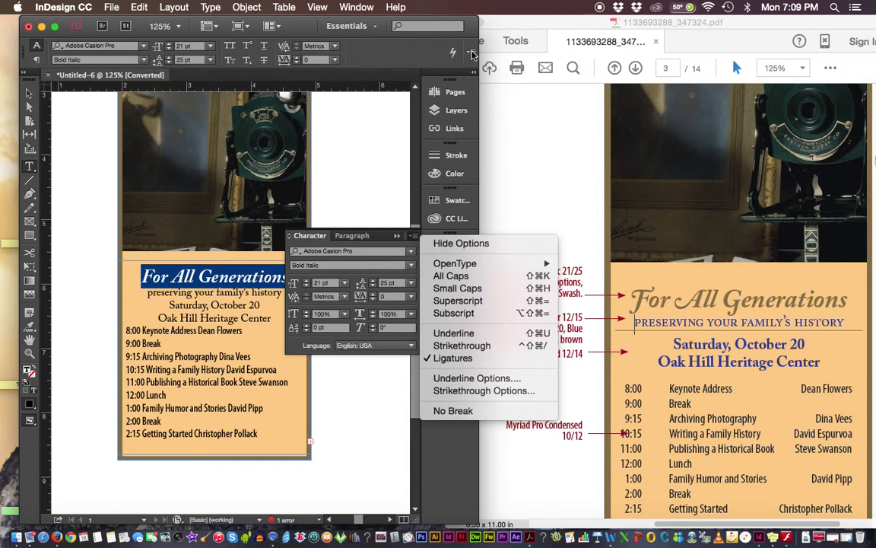
pyautogui.click(426, 50)
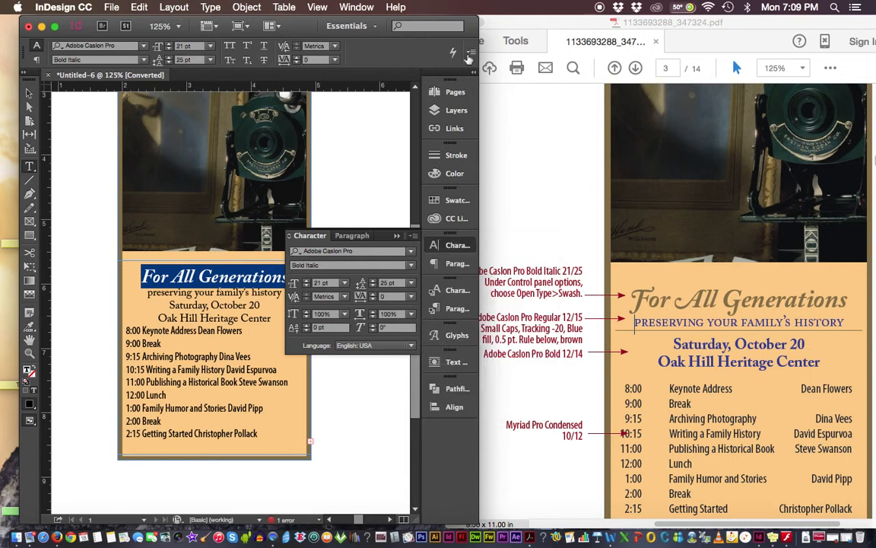
pyautogui.click(472, 54)
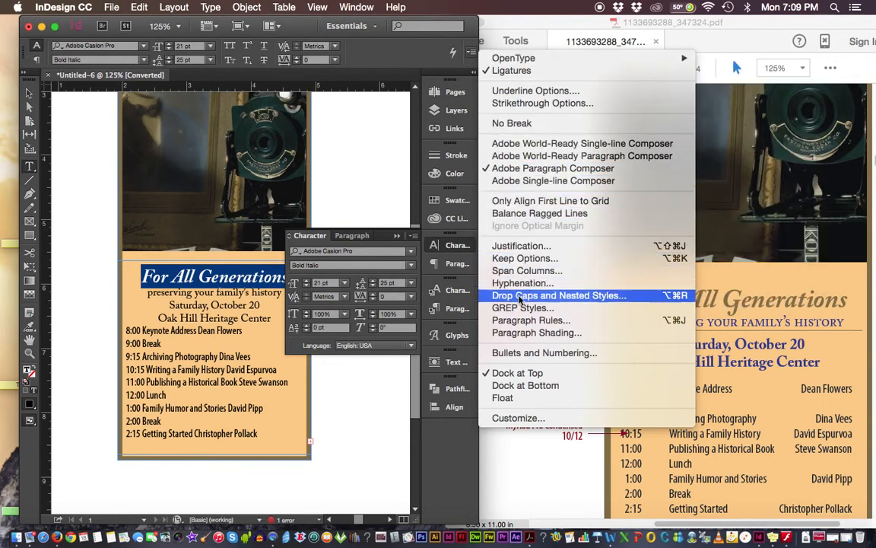
pyautogui.click(520, 460)
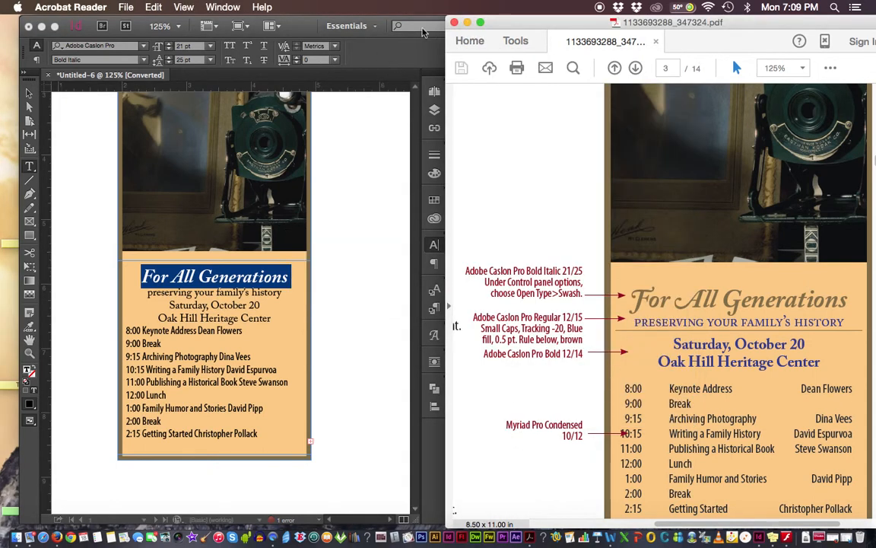
# Step: Apply the OpenType Swash feature to the "For All Generations" headline in InDesign
pyautogui.click(395, 57)
pyautogui.click(471, 52)
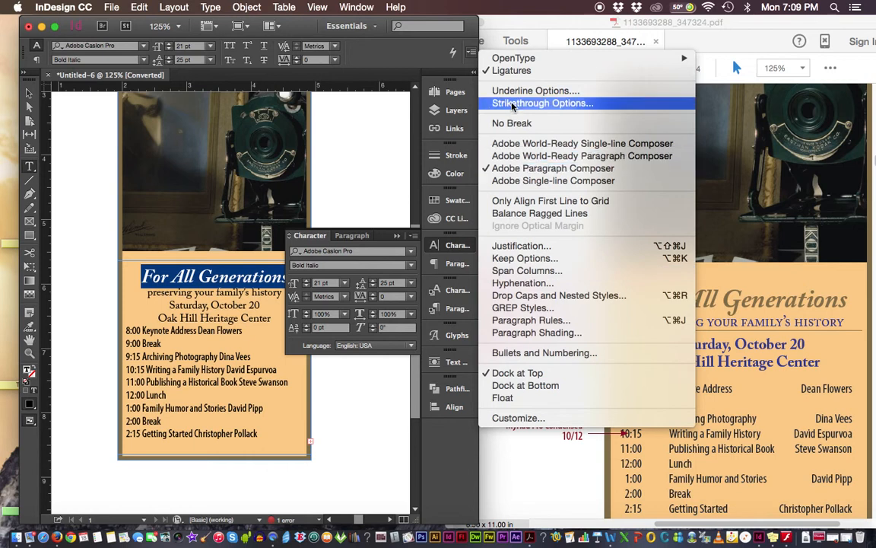
pyautogui.moveTo(510, 67)
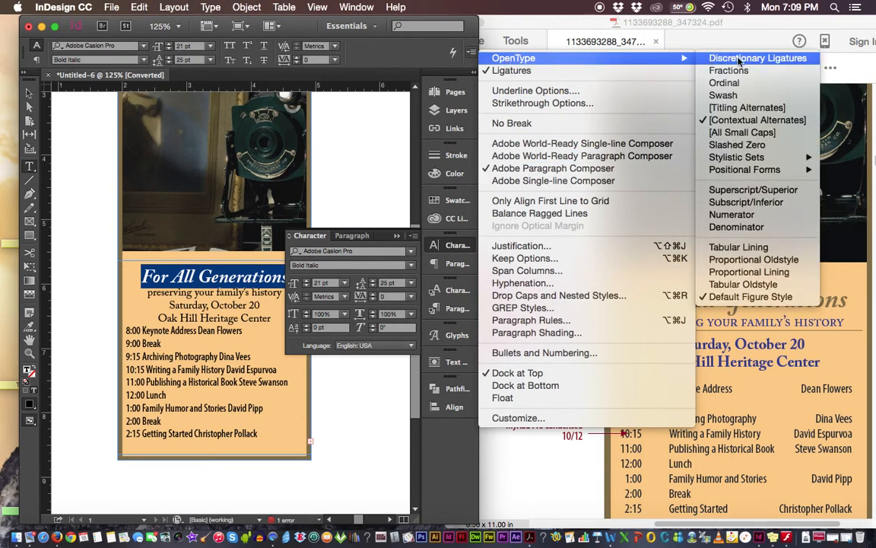
pyautogui.click(718, 96)
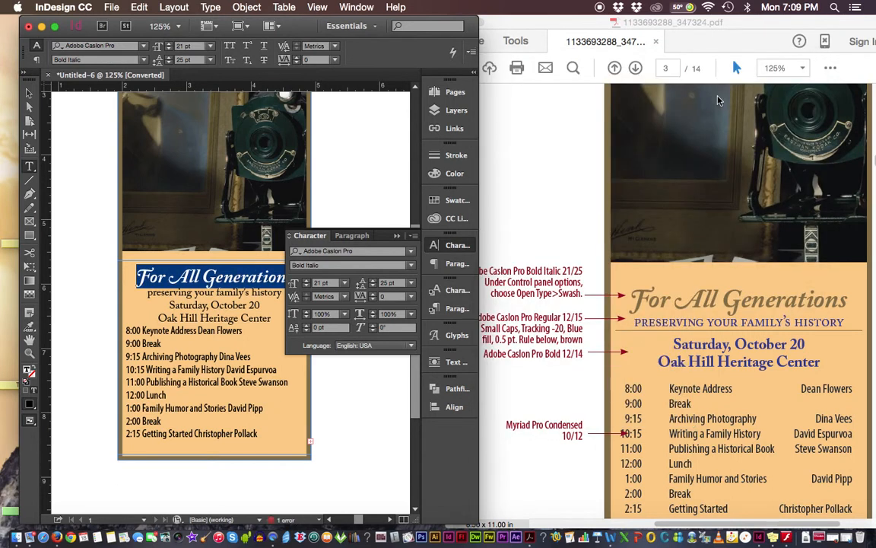
# Step: Check the Swash setting among the headline's OpenType character options, then close the character settings
pyautogui.click(415, 237)
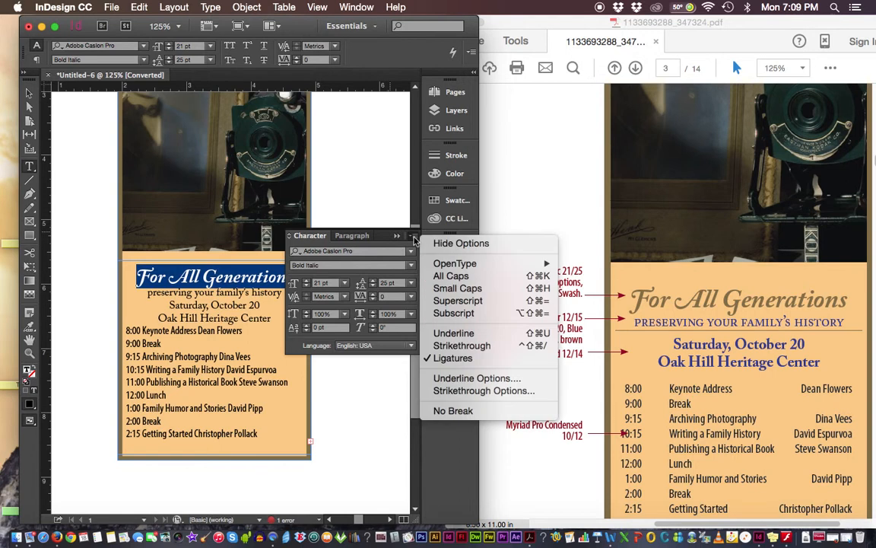
pyautogui.moveTo(454, 265)
pyautogui.click(415, 238)
pyautogui.click(415, 238)
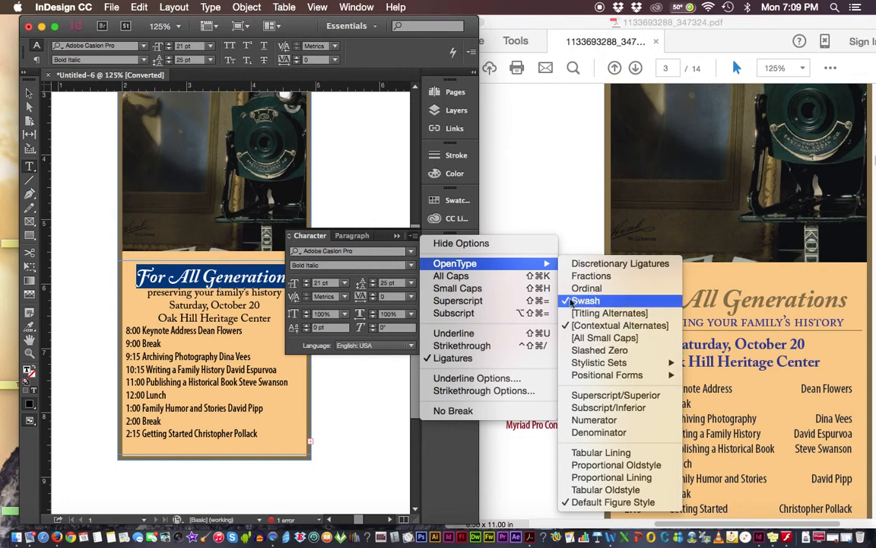
pyautogui.click(138, 277)
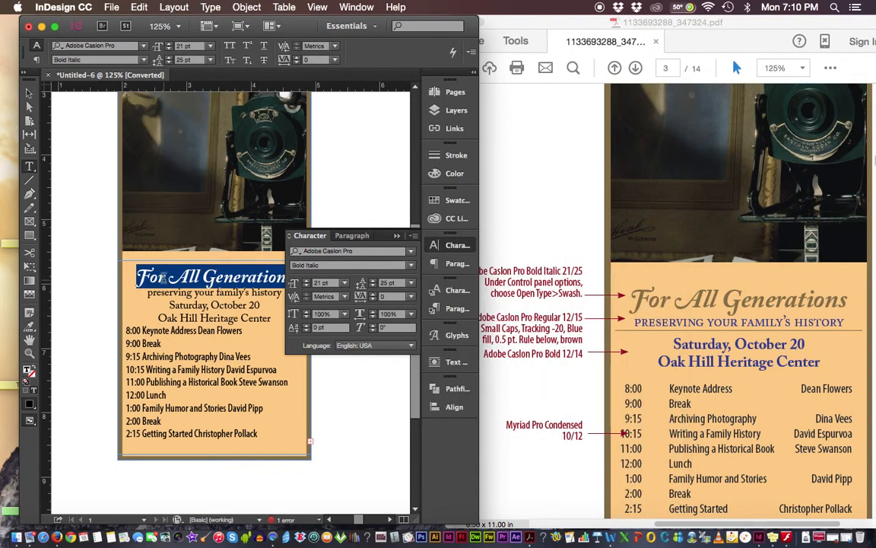
pyautogui.click(398, 237)
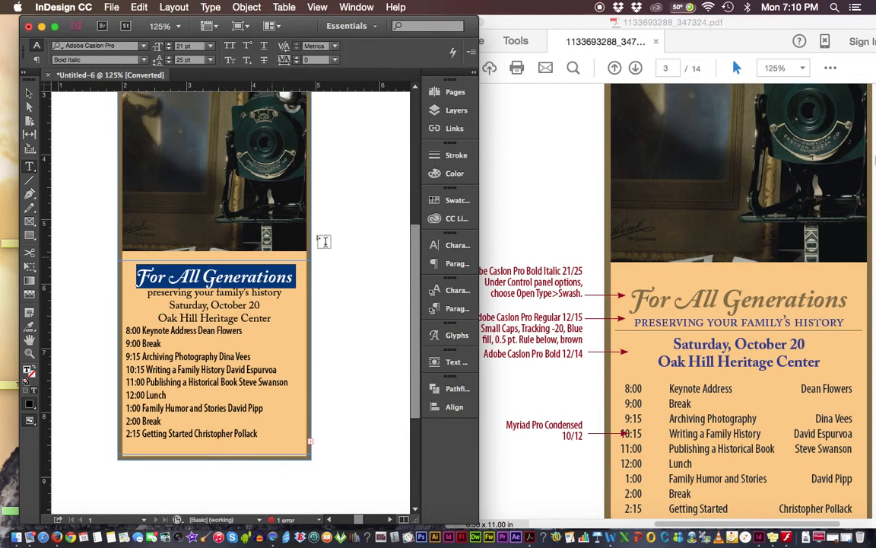
# Step: Fill the "For All Generations" headline with the brown swatch C=44 M=49 Y=76 K=21
pyautogui.click(440, 202)
pyautogui.click(328, 298)
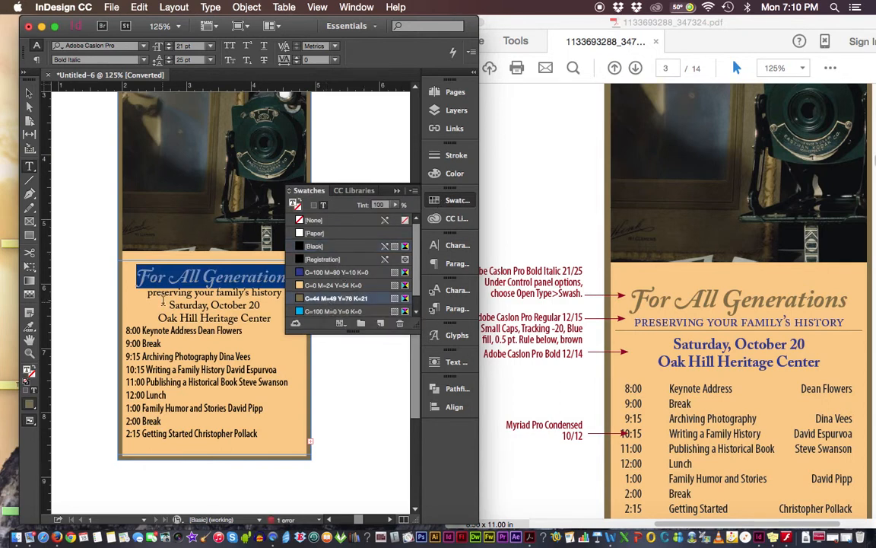
pyautogui.click(149, 292)
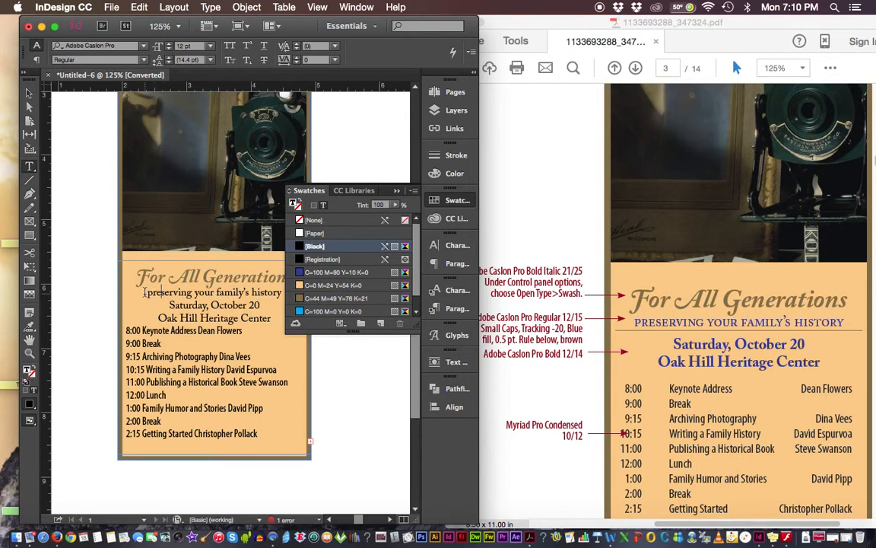
pyautogui.click(358, 175)
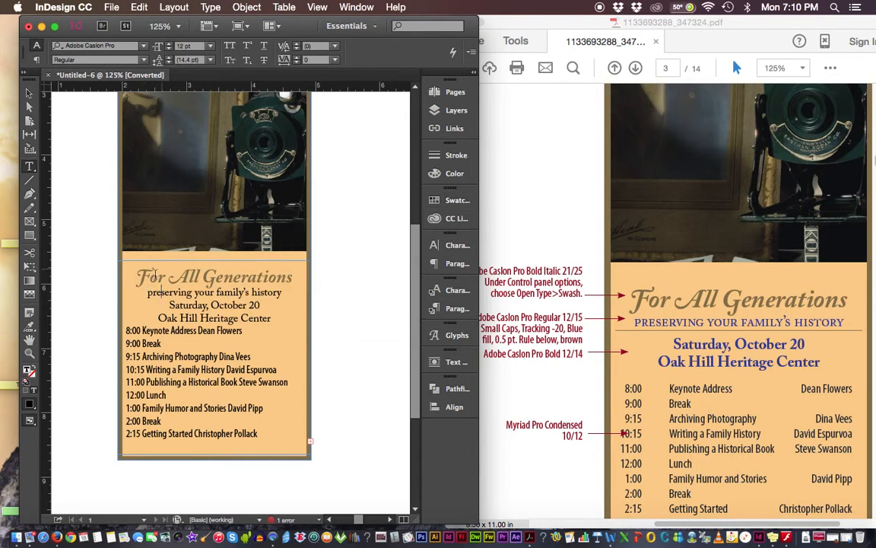
# Step: Set the leading of the "preserving your family's history" line to 15 pt
pyautogui.moveTo(148, 292); pyautogui.dragTo(288, 293)
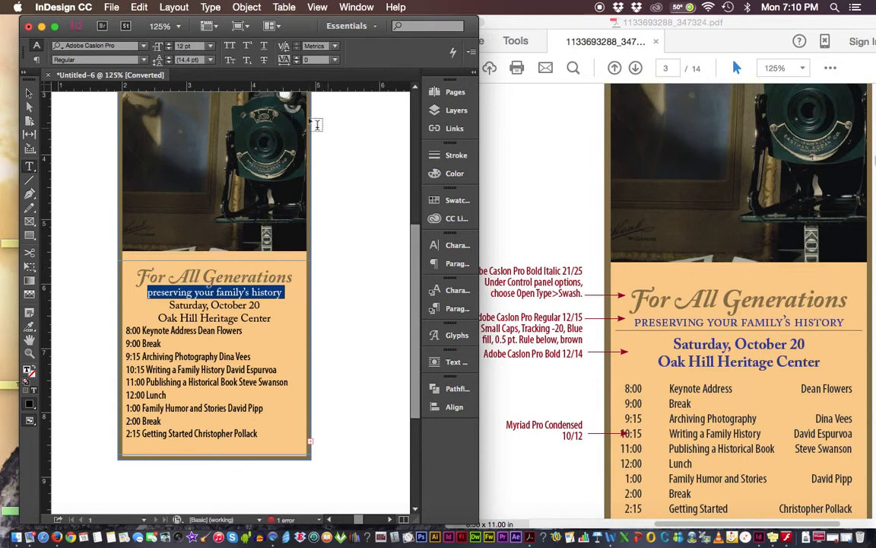
pyautogui.click(211, 60)
pyautogui.click(211, 62)
pyautogui.moveTo(183, 60); pyautogui.dragTo(162, 61)
pyautogui.write('15')
pyautogui.press('Return')
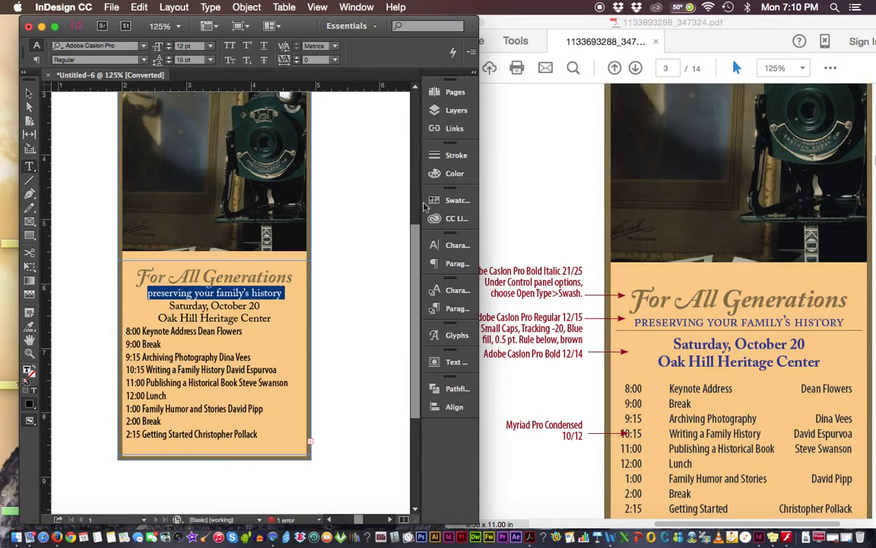
# Step: Apply Small Caps to the "preserving your family's history" line and set its tracking to -20
pyautogui.click(449, 245)
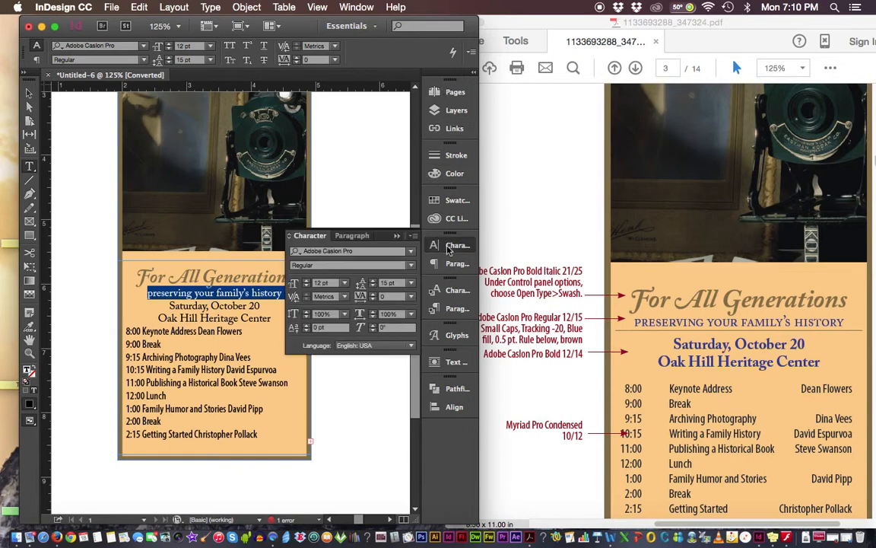
pyautogui.click(413, 238)
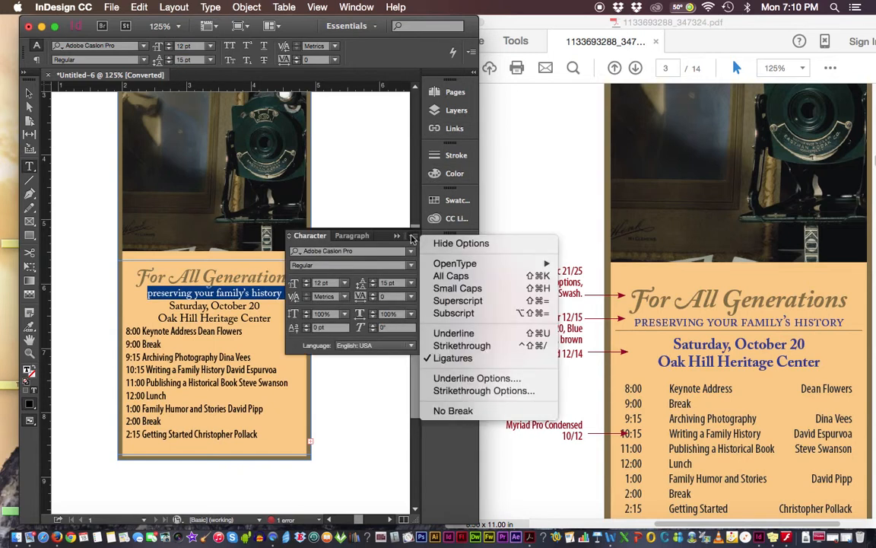
pyautogui.click(454, 291)
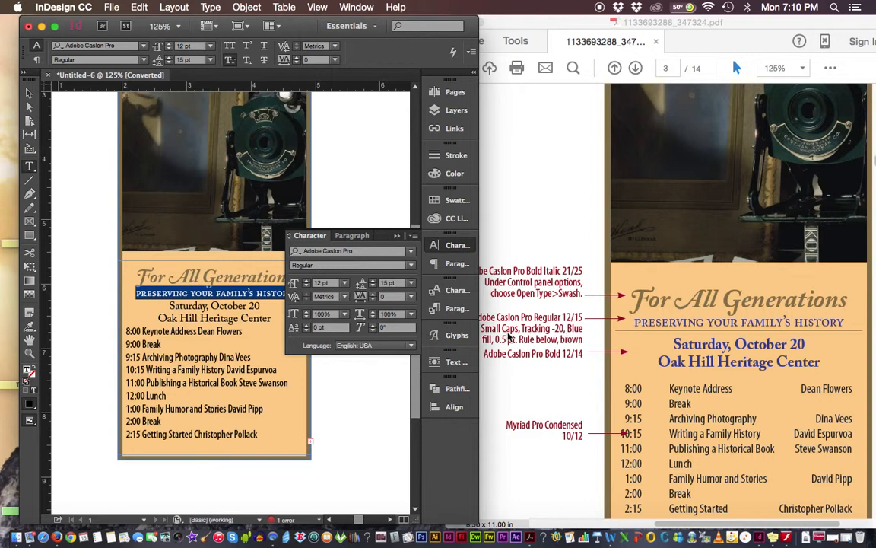
pyautogui.click(372, 300)
pyautogui.click(372, 300)
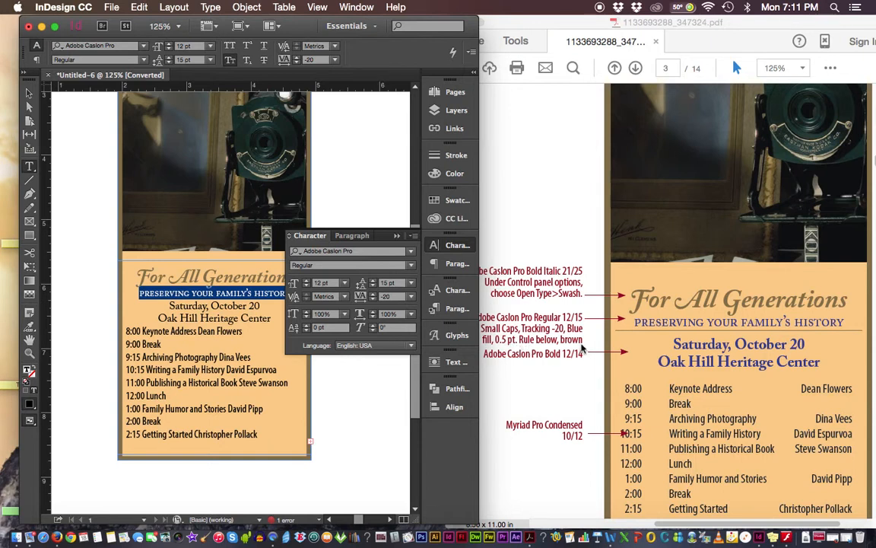
# Step: Turn on a previewed underline for the "preserving your family's history" line, coloured brown C=44 M=49 Y=76 K=21
pyautogui.click(413, 236)
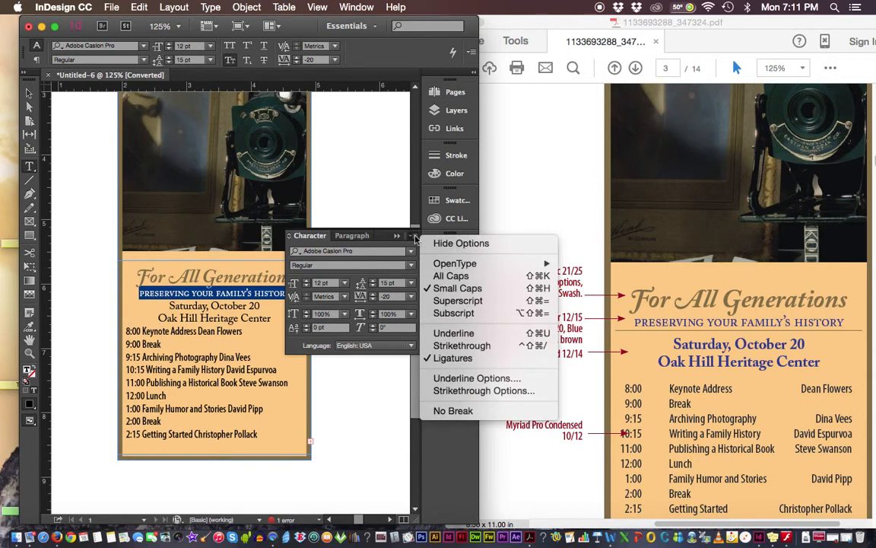
pyautogui.click(477, 382)
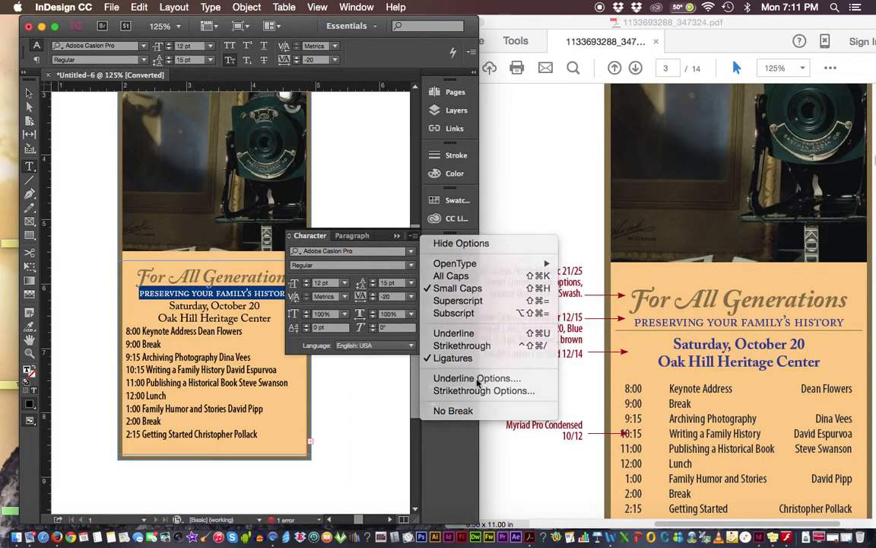
pyautogui.moveTo(389, 218); pyautogui.dragTo(441, 215)
pyautogui.click(321, 226)
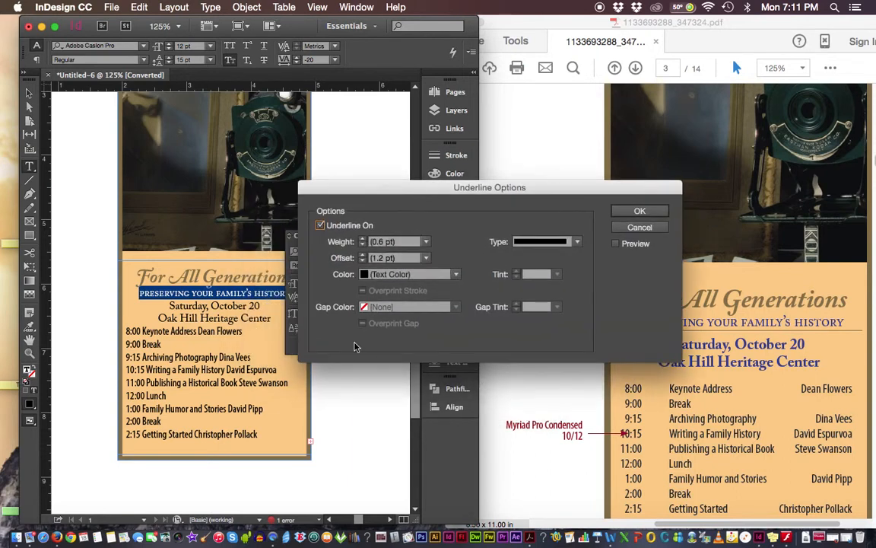
pyautogui.click(616, 243)
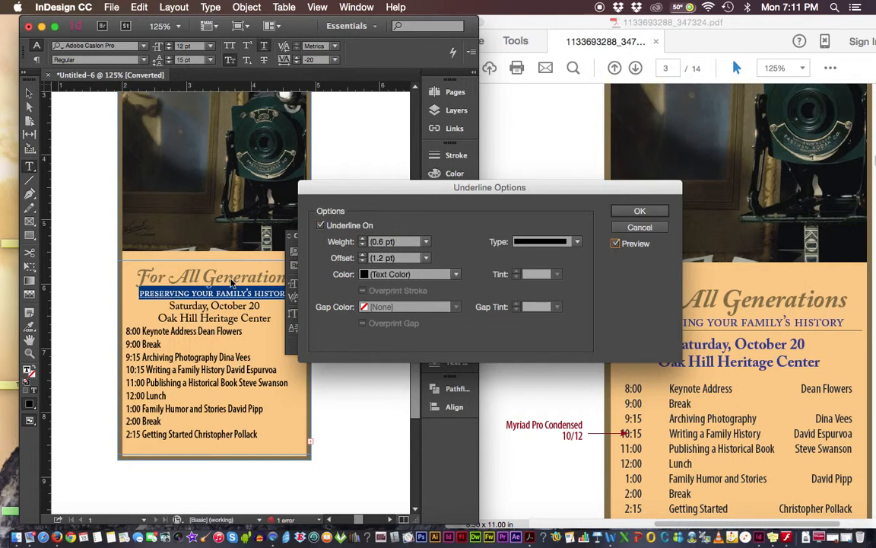
pyautogui.click(456, 274)
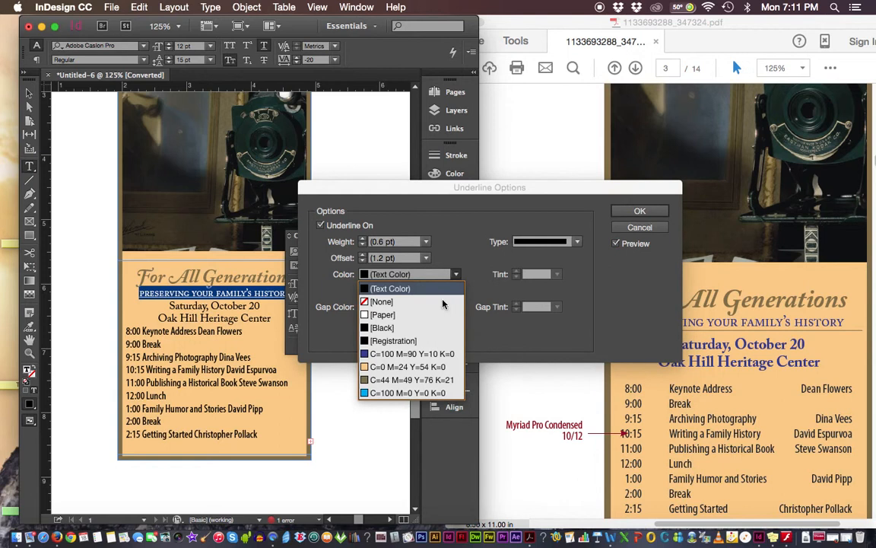
pyautogui.click(424, 386)
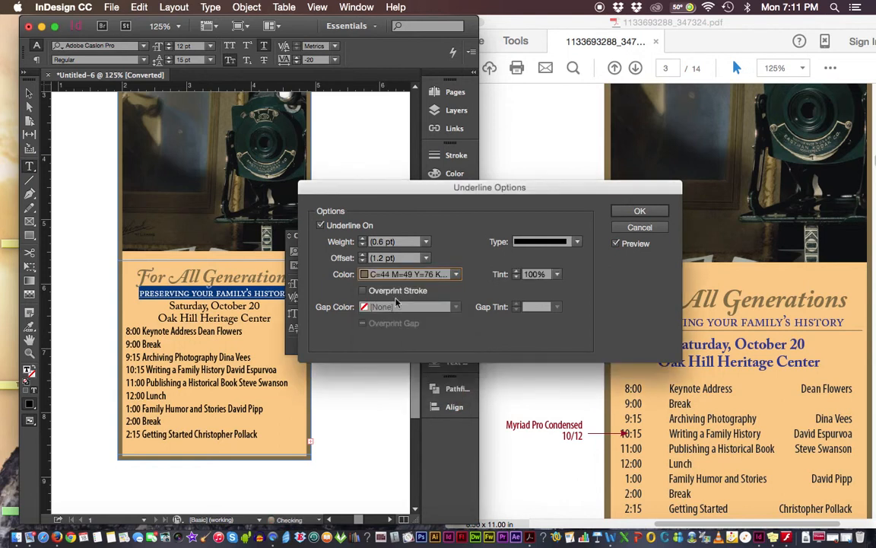
# Step: Set the underline's weight to 0.5 pt and its offset to 3 pt, and apply the underline options
pyautogui.moveTo(398, 189)
pyautogui.mouseDown()
pyautogui.moveTo(399, 197)
pyautogui.moveTo(416, 107)
pyautogui.mouseUp()
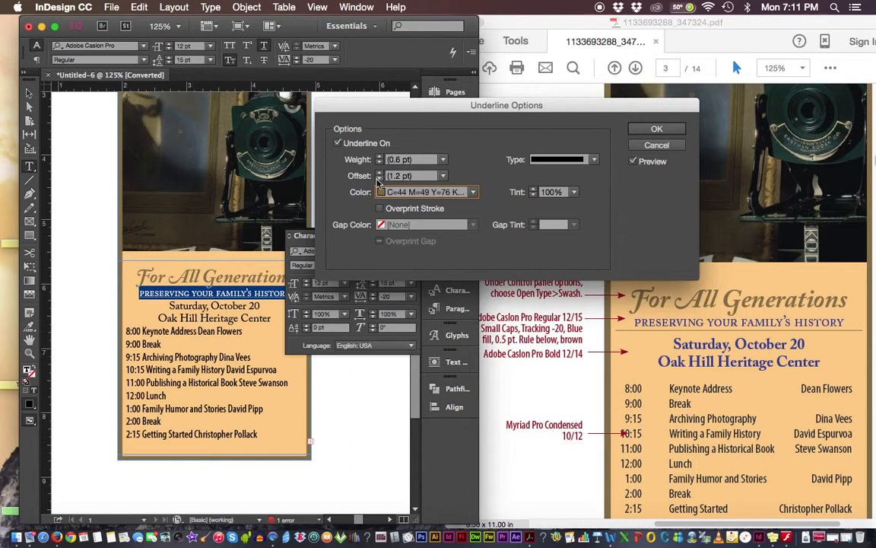
pyautogui.click(443, 160)
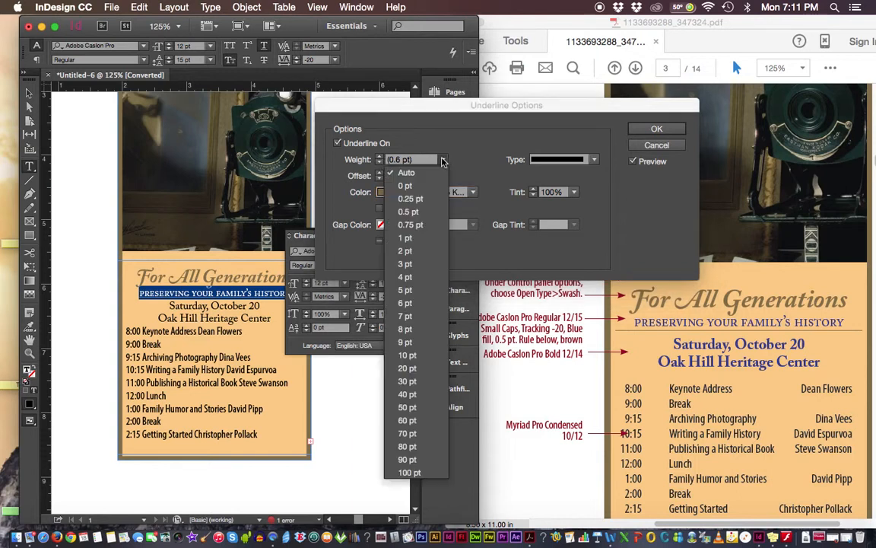
pyautogui.click(408, 212)
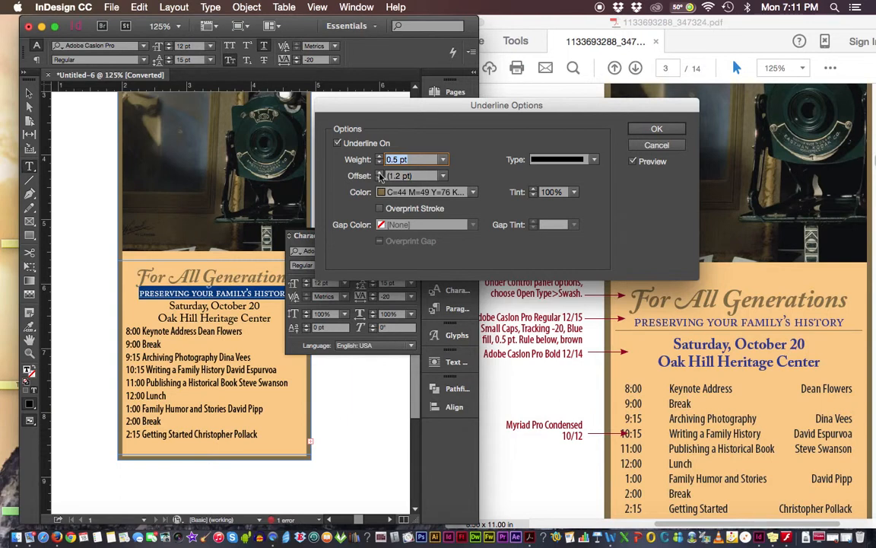
pyautogui.click(380, 173)
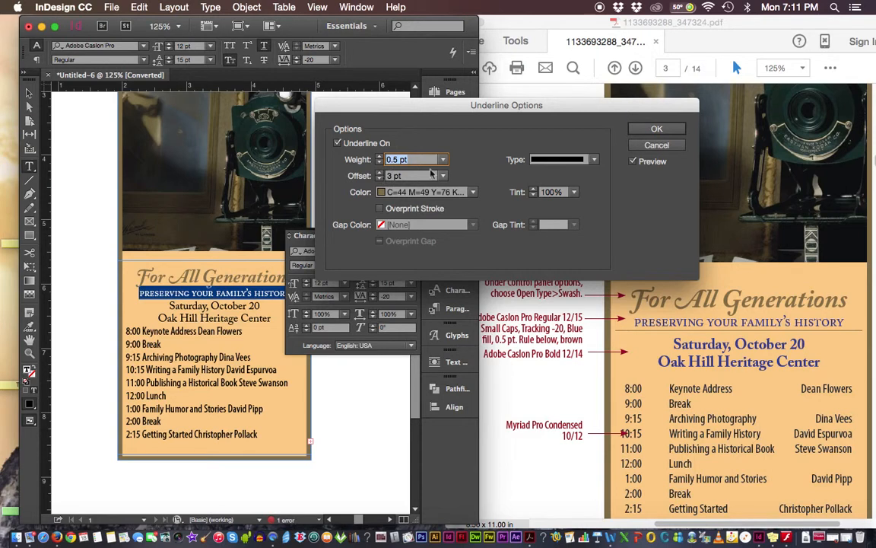
pyautogui.click(655, 130)
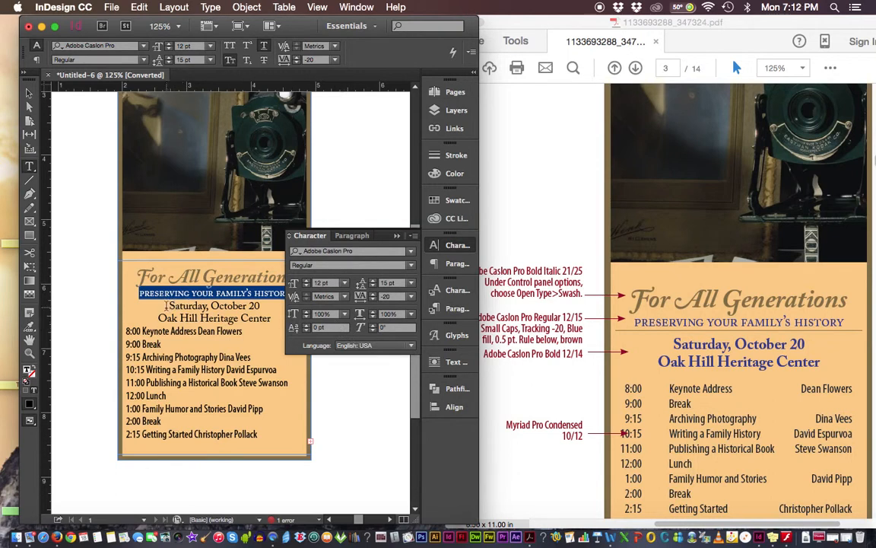
# Step: Format the "Saturday, October 20" and "Oak Hill Heritage Center" lines as Adobe Caslon Pro Bold with 14 pt leading
pyautogui.moveTo(166, 305); pyautogui.dragTo(283, 312)
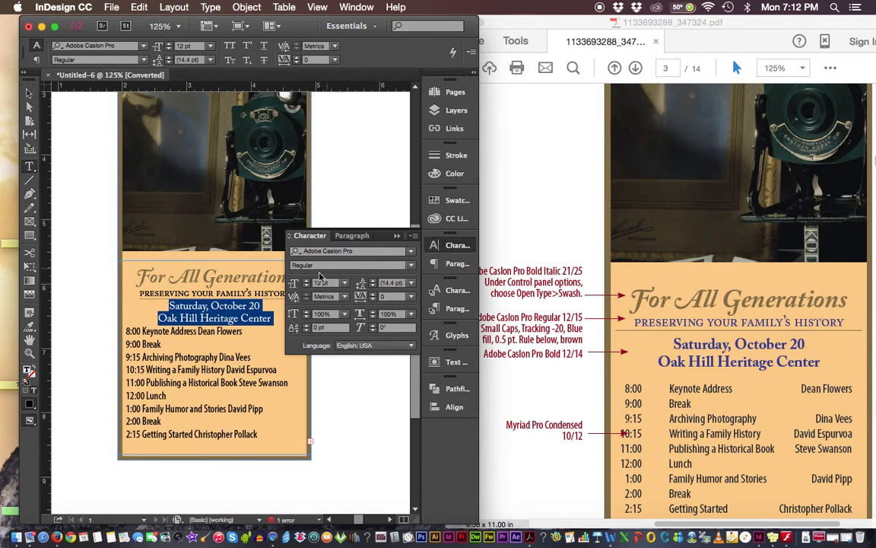
pyautogui.click(373, 285)
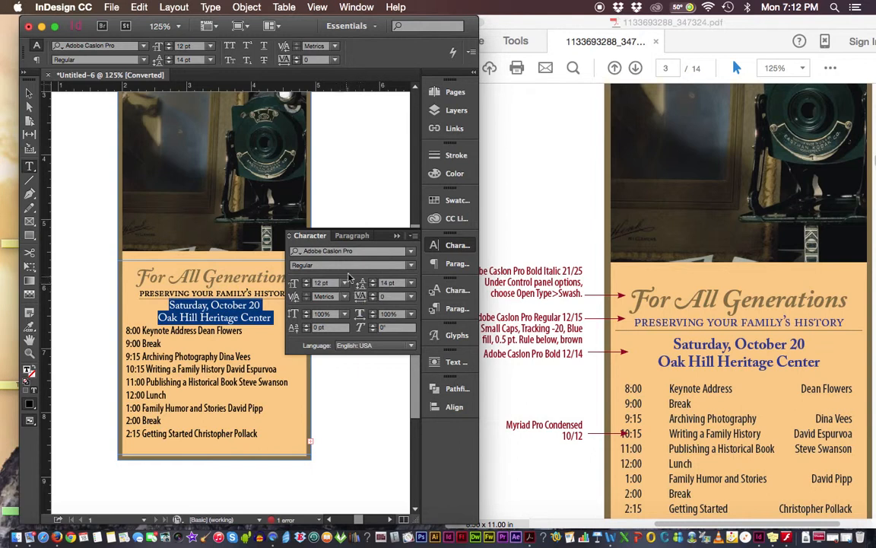
pyautogui.click(411, 267)
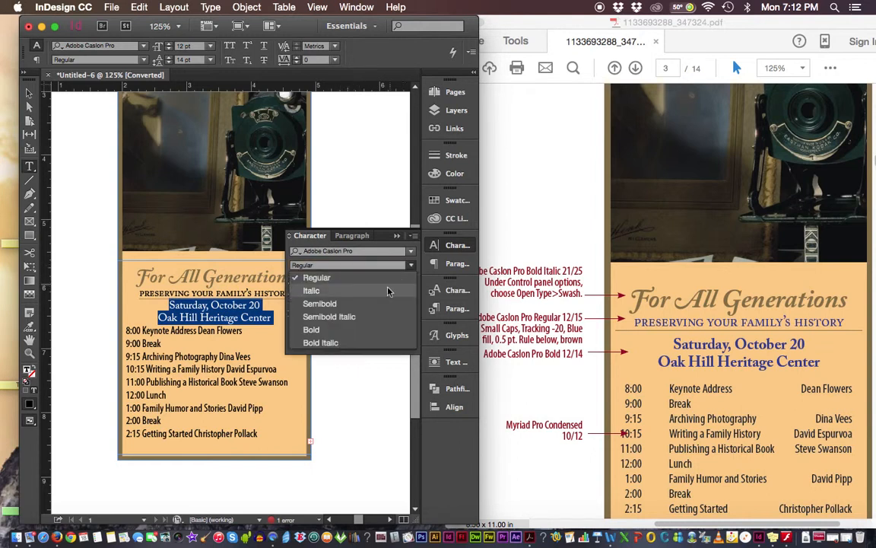
pyautogui.click(331, 328)
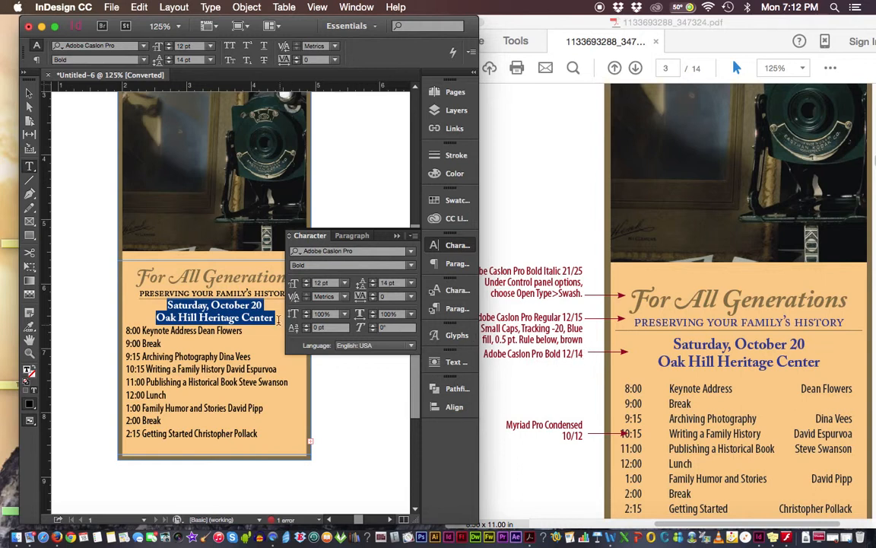
pyautogui.click(318, 284)
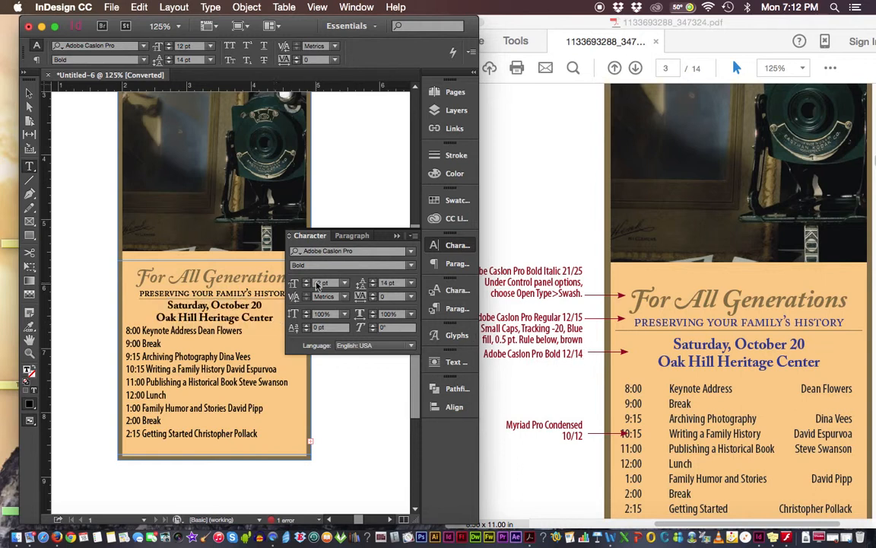
pyautogui.click(397, 236)
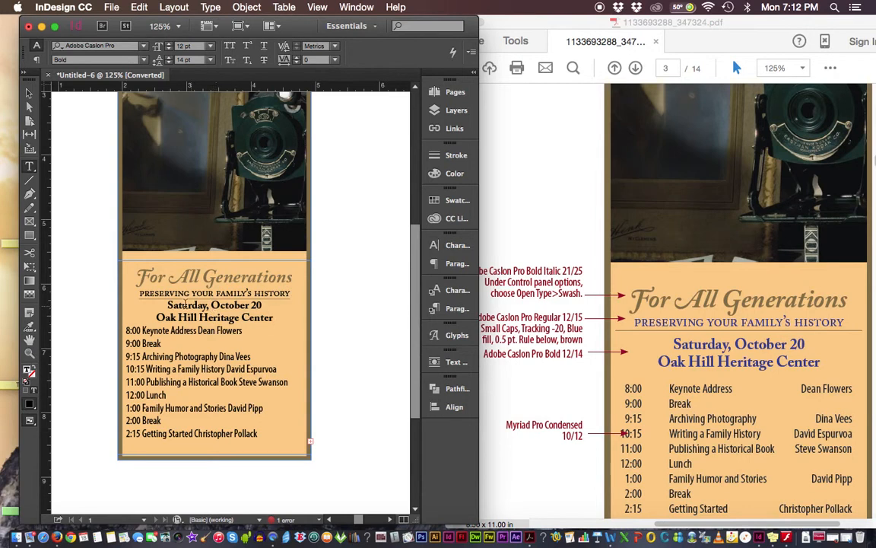
# Step: Fill the three lines from "preserving your family's history" to "Oak Hill Heritage Center" with the blue swatch C=100 M=90 Y=10 K=0
pyautogui.moveTo(124, 293); pyautogui.dragTo(332, 323)
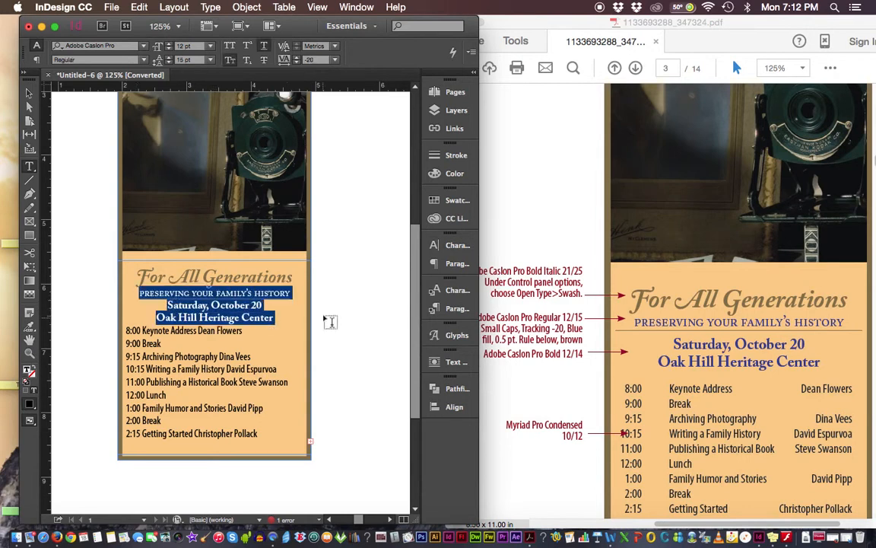
pyautogui.click(455, 200)
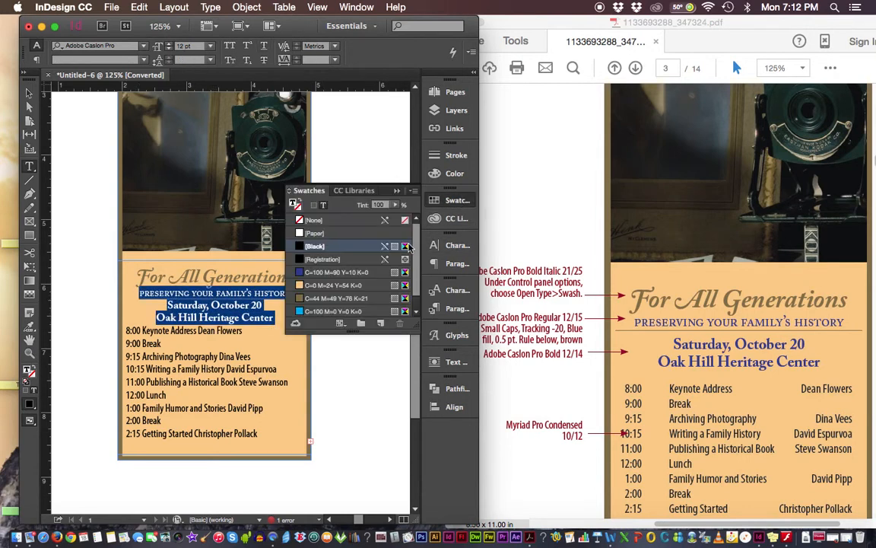
pyautogui.click(335, 273)
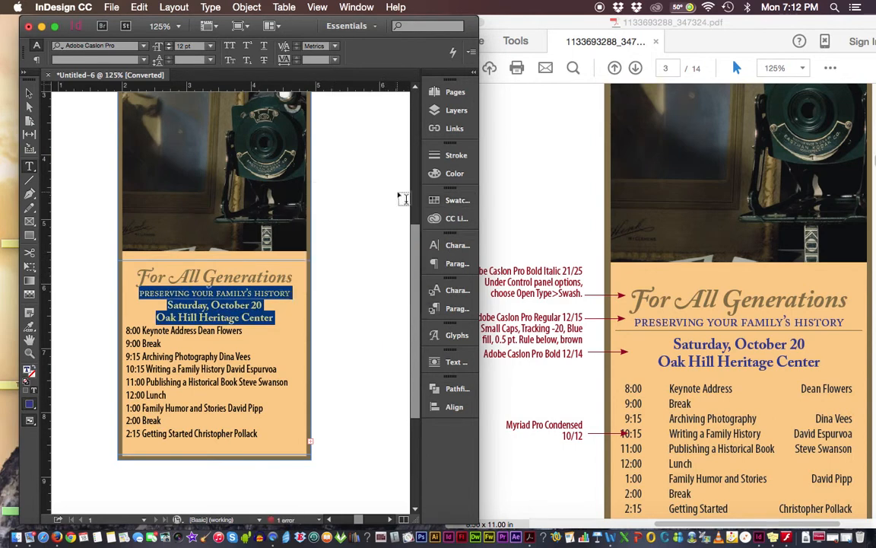
pyautogui.click(261, 305)
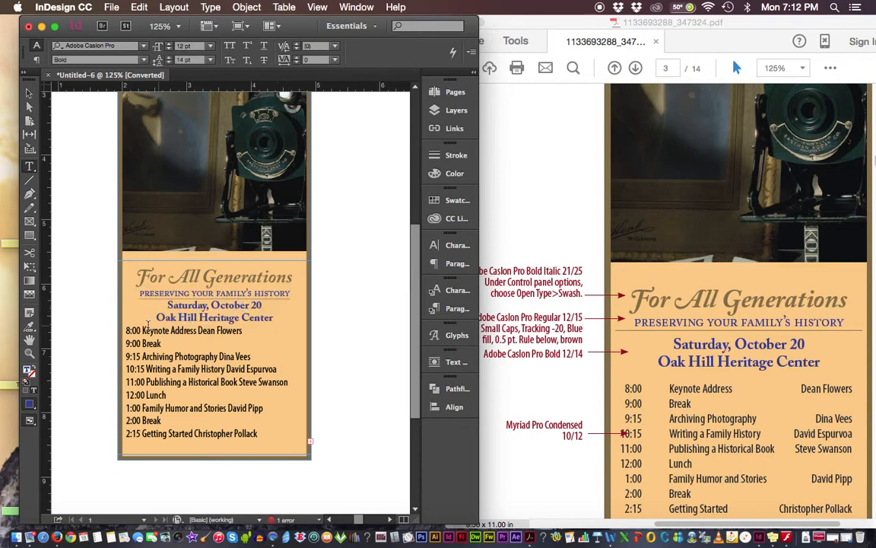
pyautogui.moveTo(126, 330); pyautogui.dragTo(344, 449)
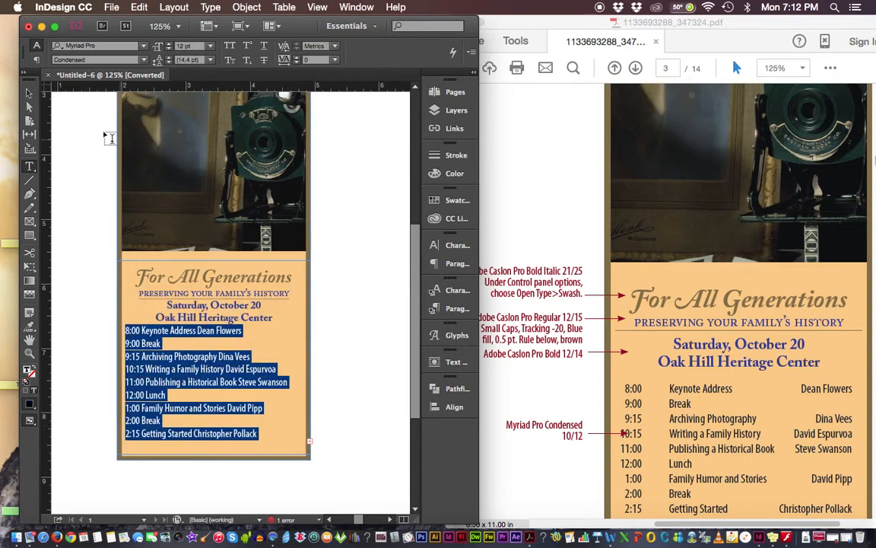
pyautogui.click(28, 93)
pyautogui.click(380, 302)
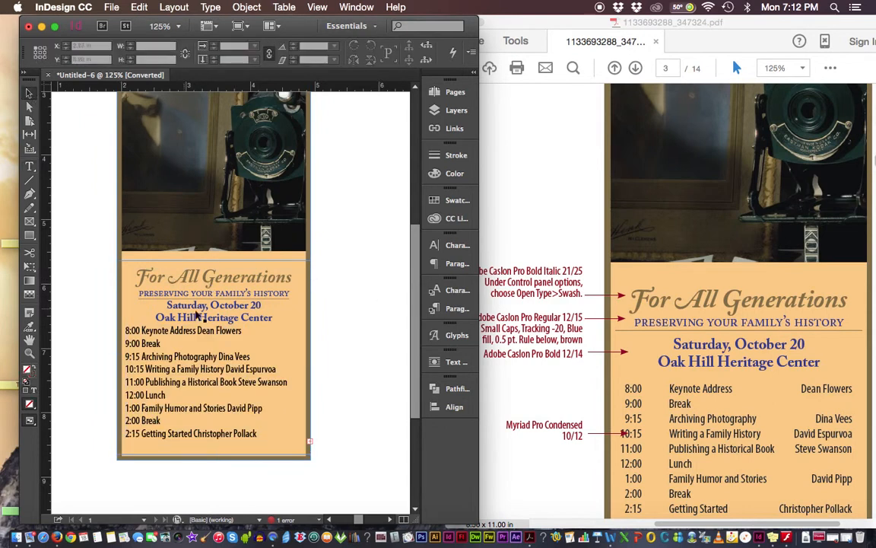